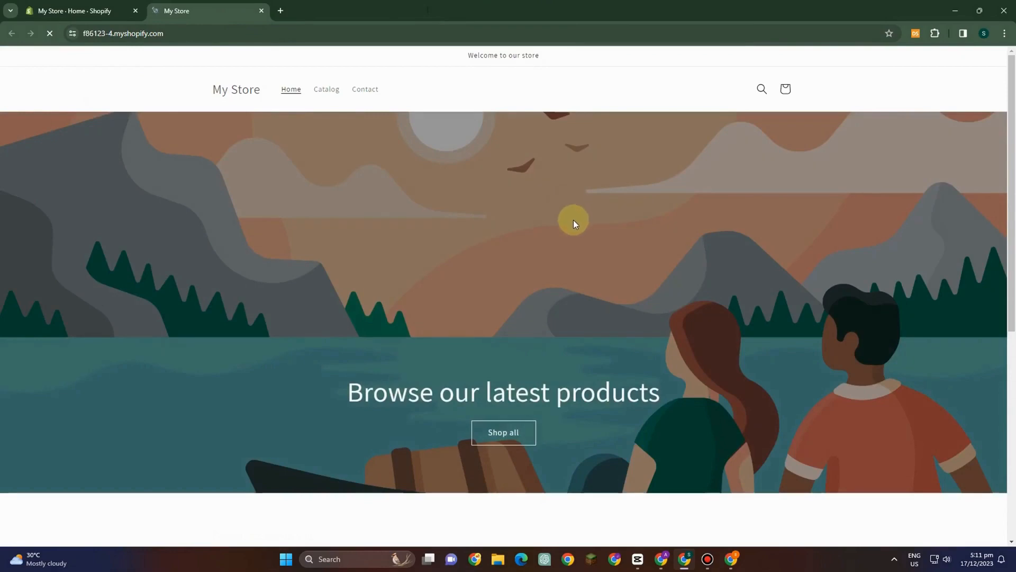
Step: Look through the storefront's home page, product catalog and contact page
scroll(946, 499, "down", 7)
scroll(945, 468, "up", 4)
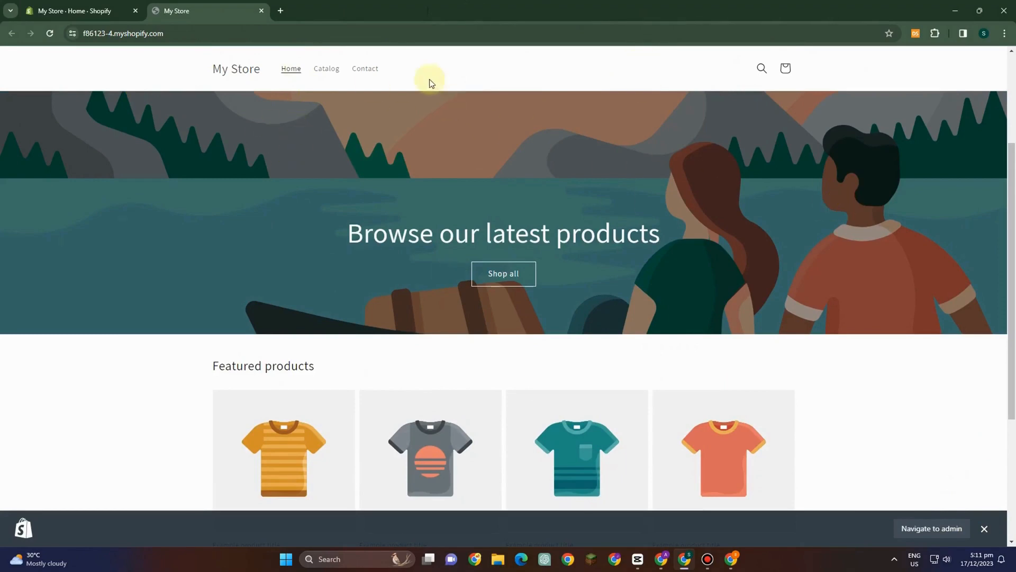
left_click(328, 72)
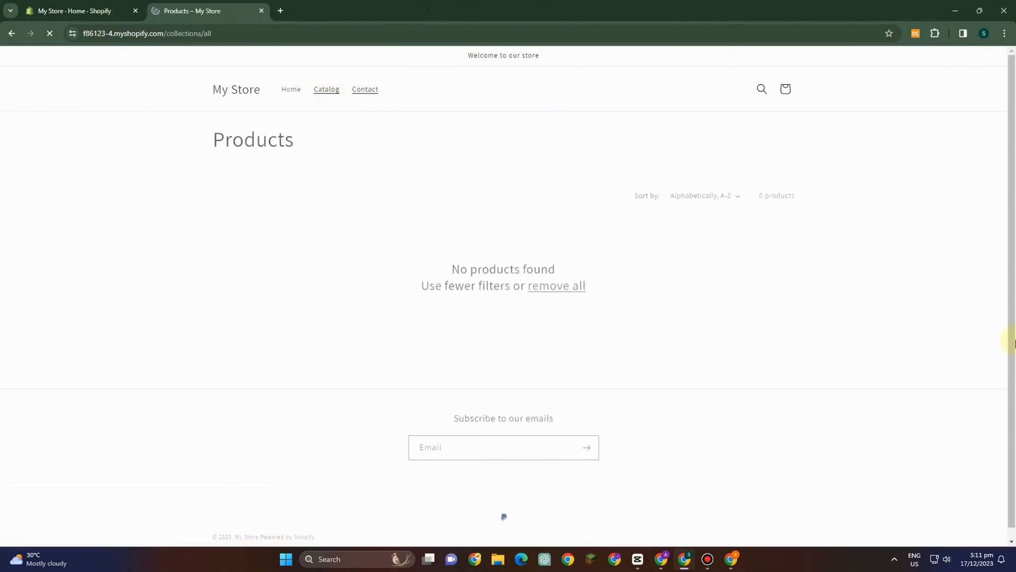
left_click(373, 101)
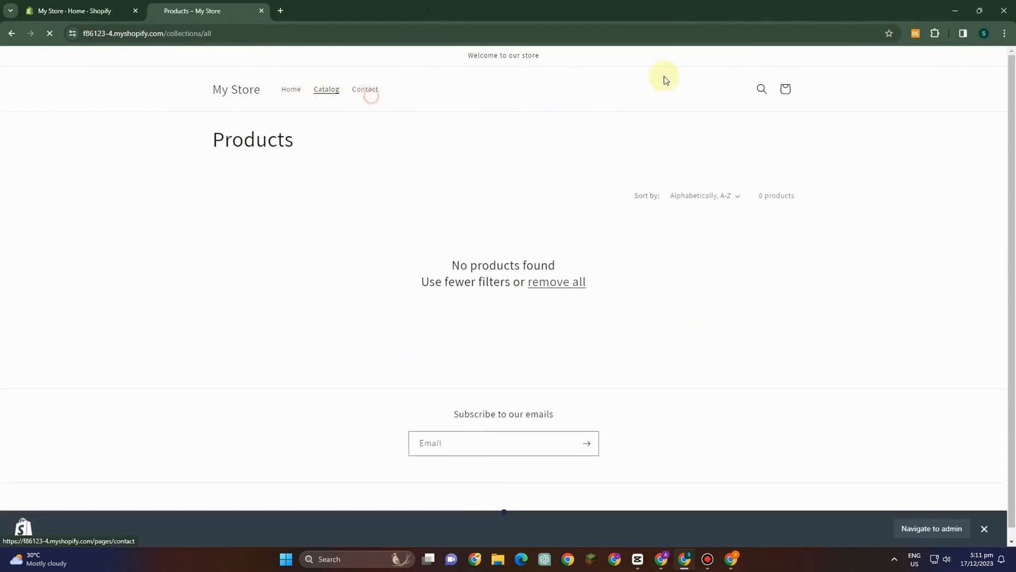
left_click(222, 91)
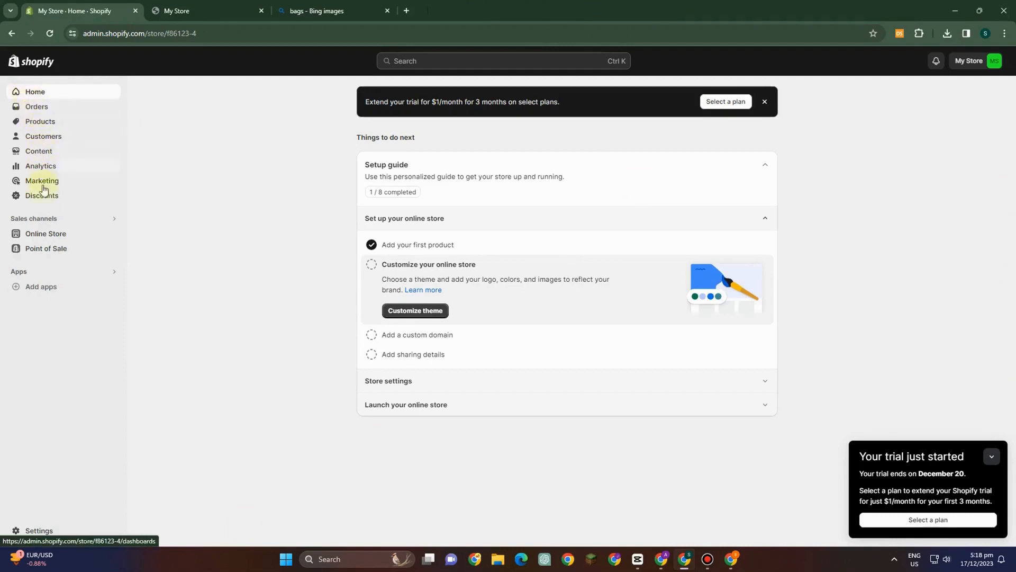
Step: Preview the Dawn theme from the online store's theme list and start customizing it
left_click(46, 233)
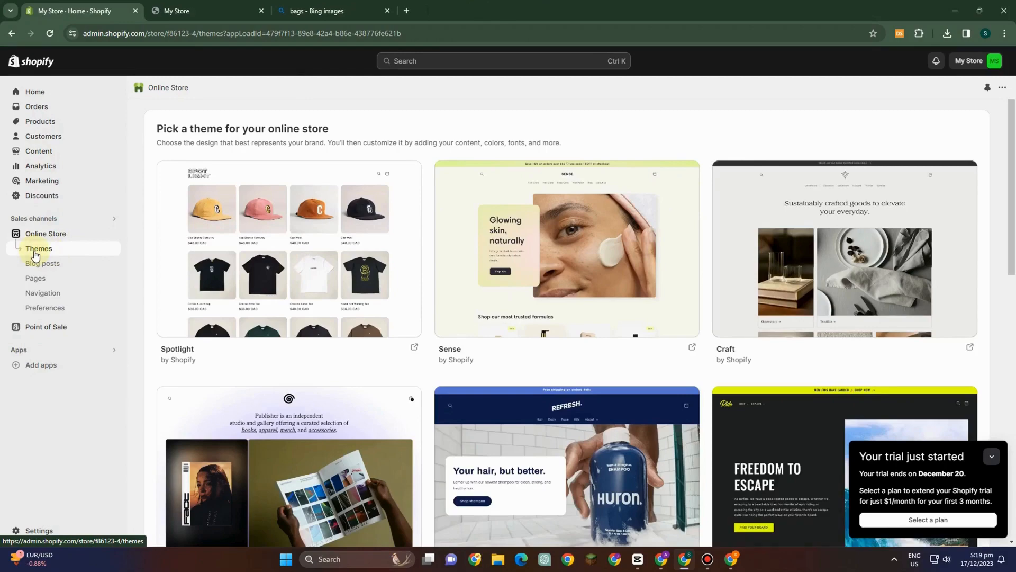
scroll(318, 344, "down", 10)
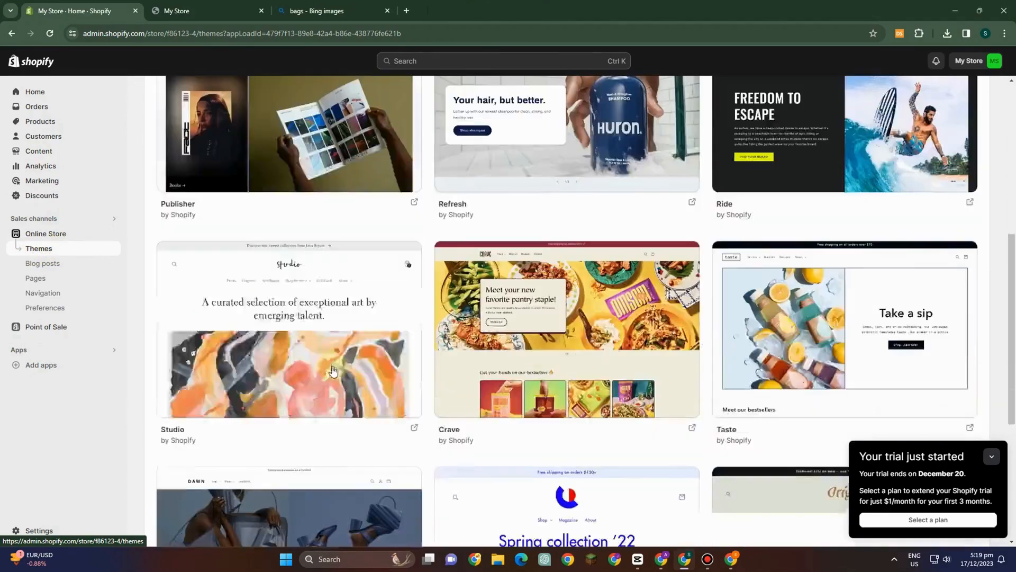
scroll(345, 391, "down", 2)
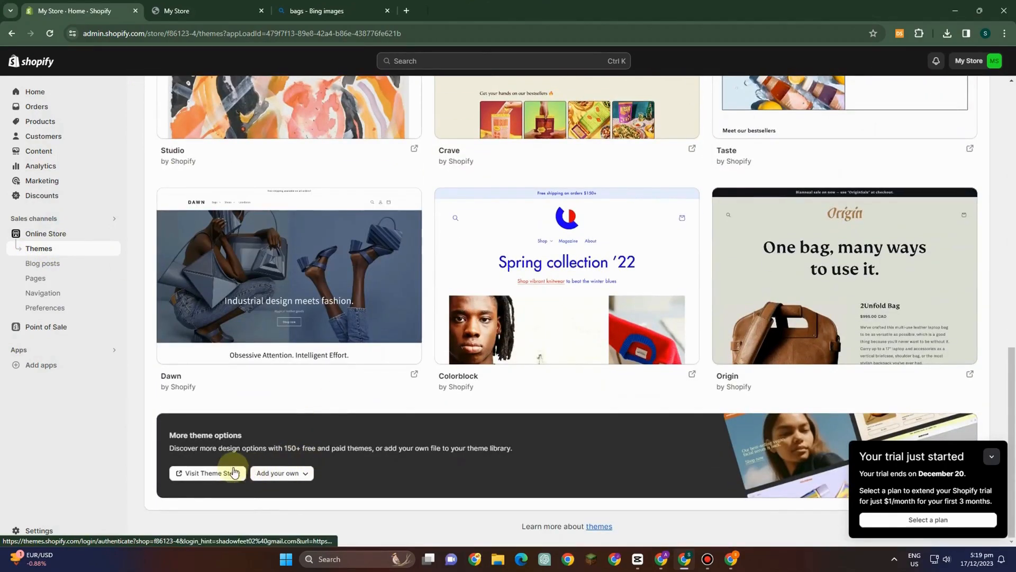
left_click(171, 376)
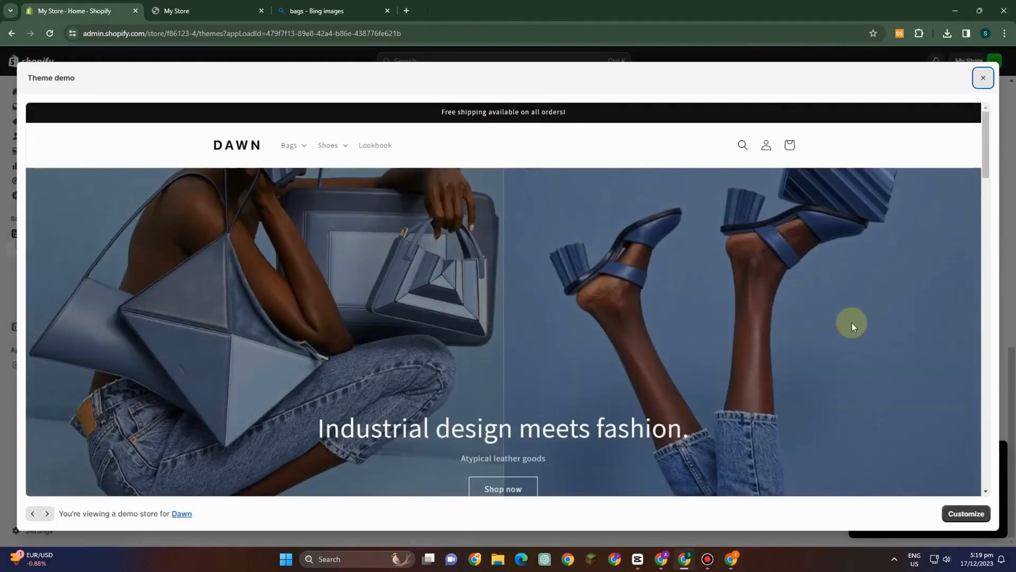
left_click(967, 514)
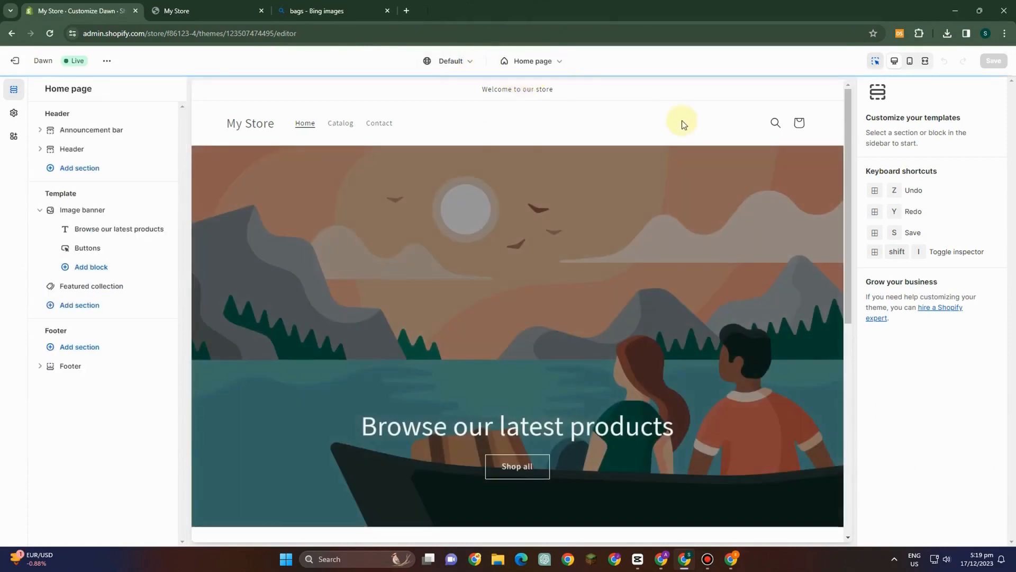
Step: Switch the theme editor from the home page to the Default product template
left_click(555, 64)
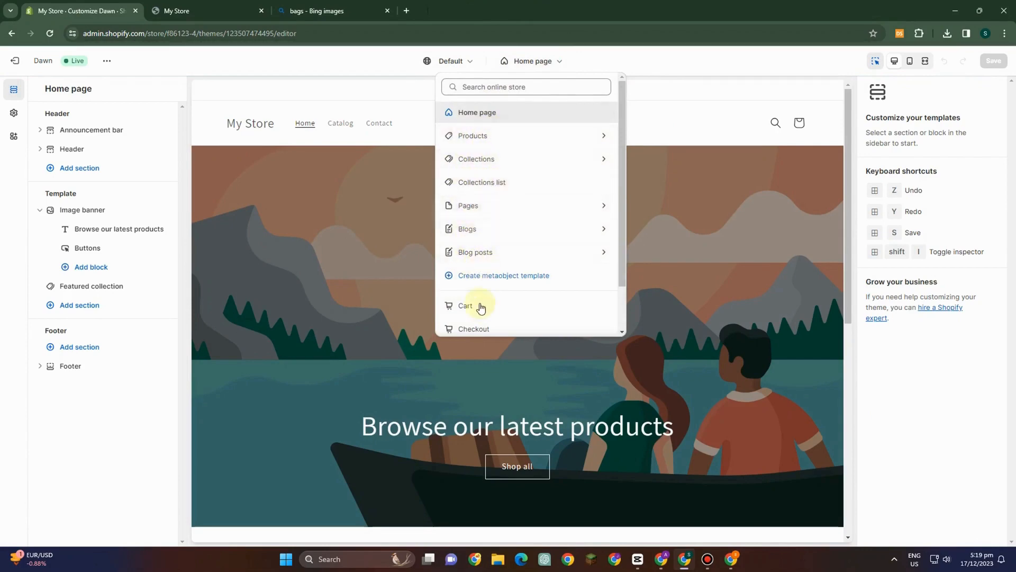
scroll(482, 303, "down", 1)
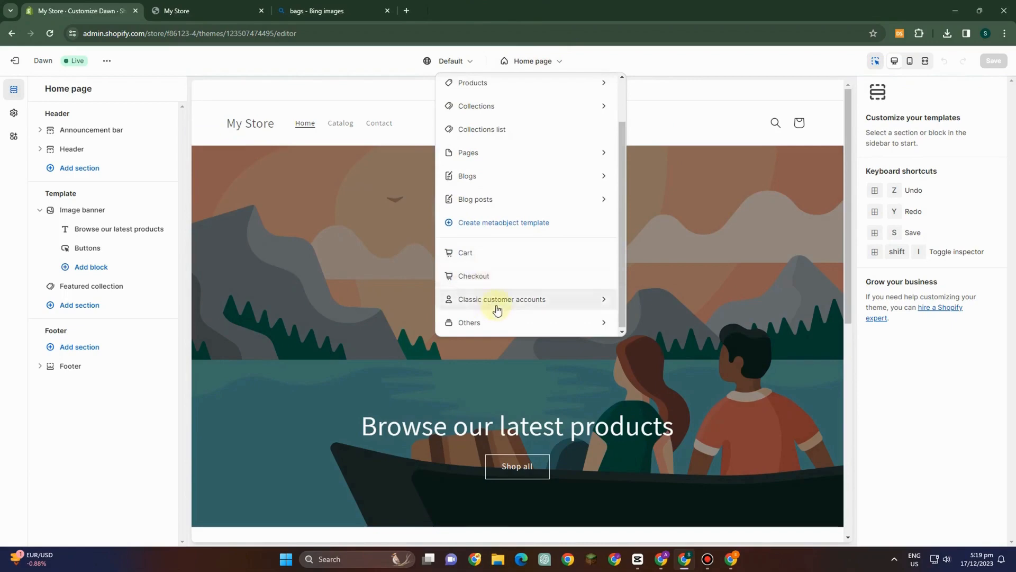
scroll(494, 140, "up", 1)
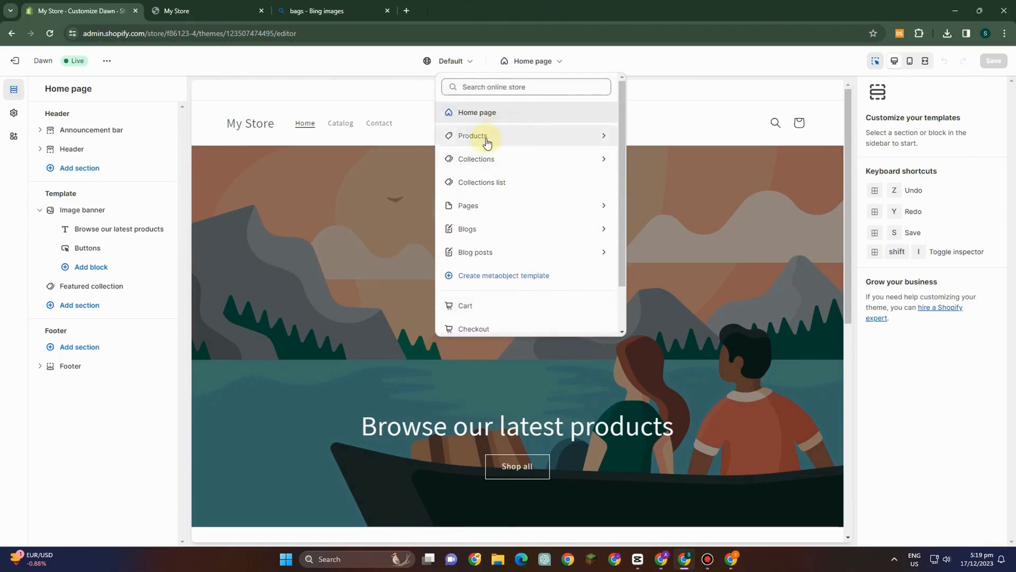
left_click(487, 142)
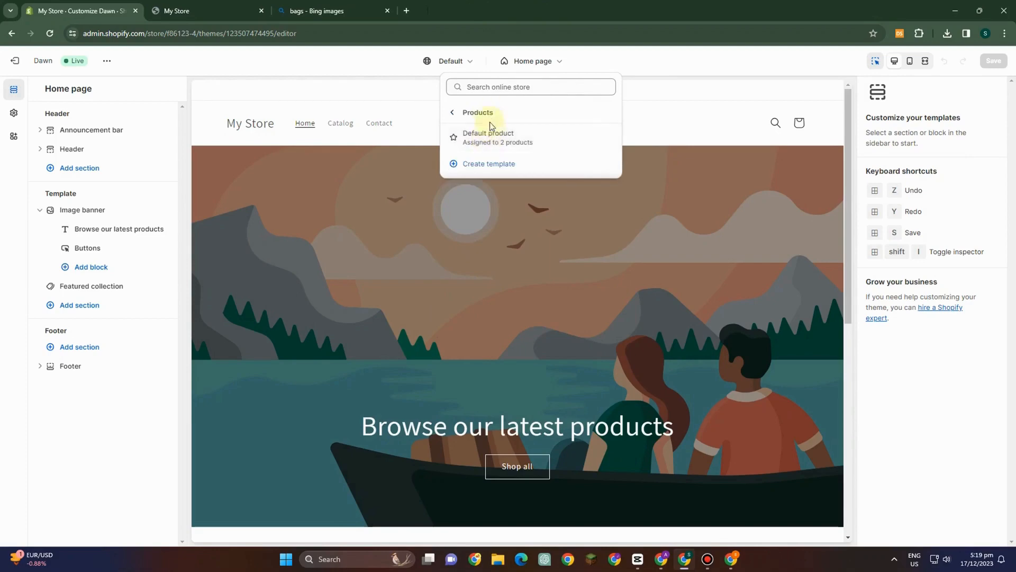
left_click(492, 139)
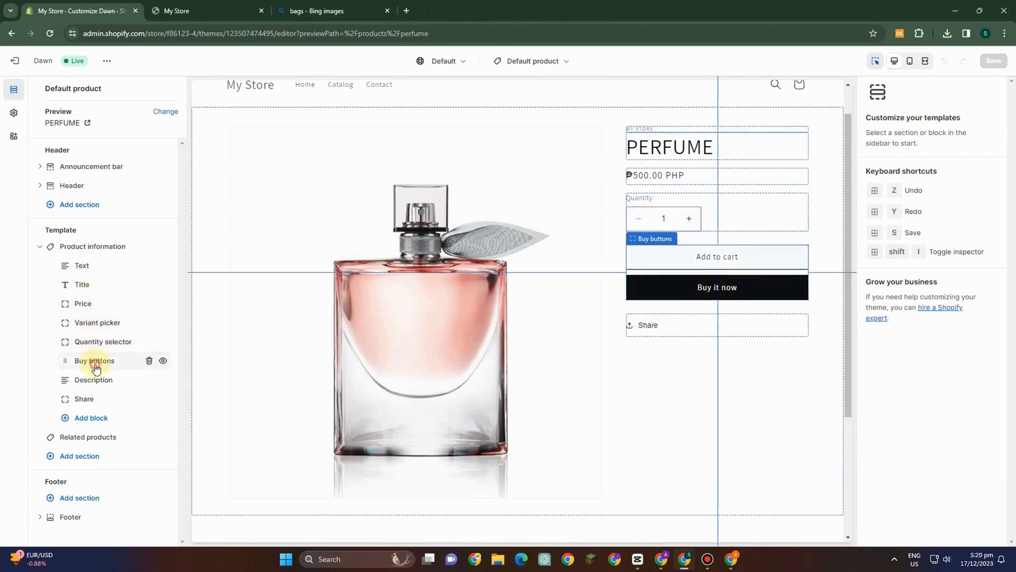
Step: Move the Buy buttons block below Share in the Product information section and check the page preview
left_click_drag(96, 367, 91, 400)
scroll(828, 300, "down", 1)
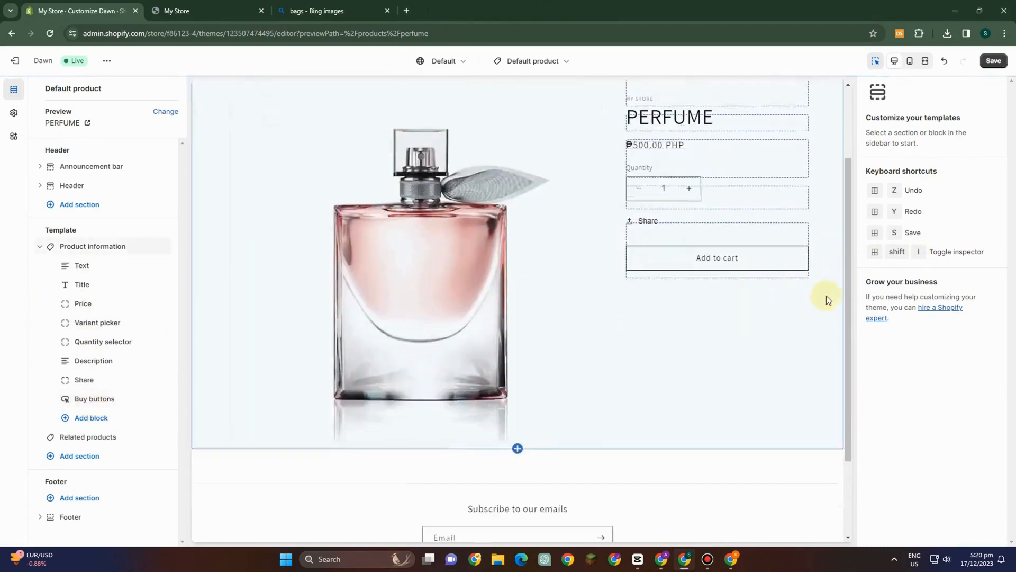
scroll(589, 436, "down", 2)
scroll(720, 341, "up", 4)
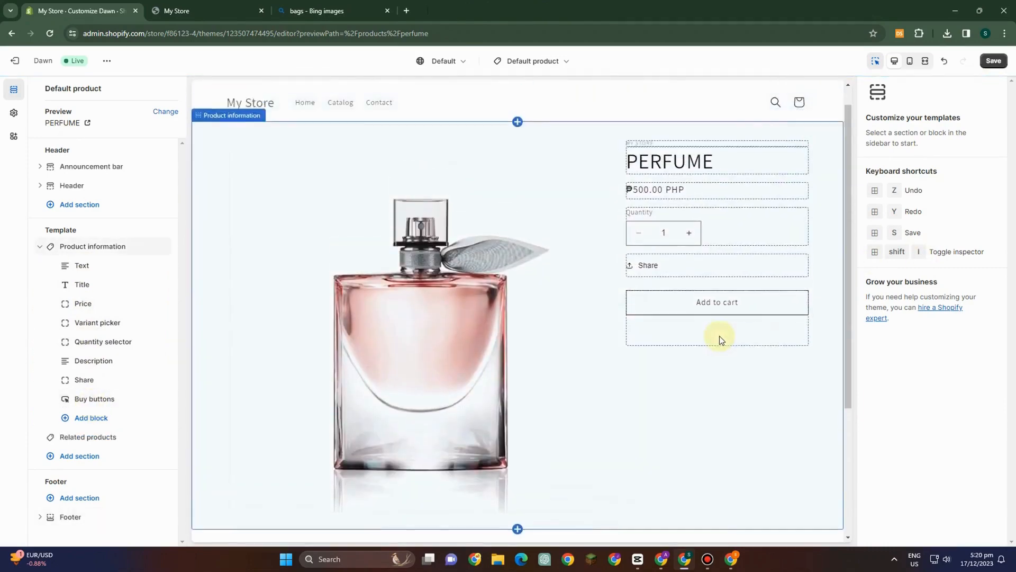
scroll(719, 335, "up", 1)
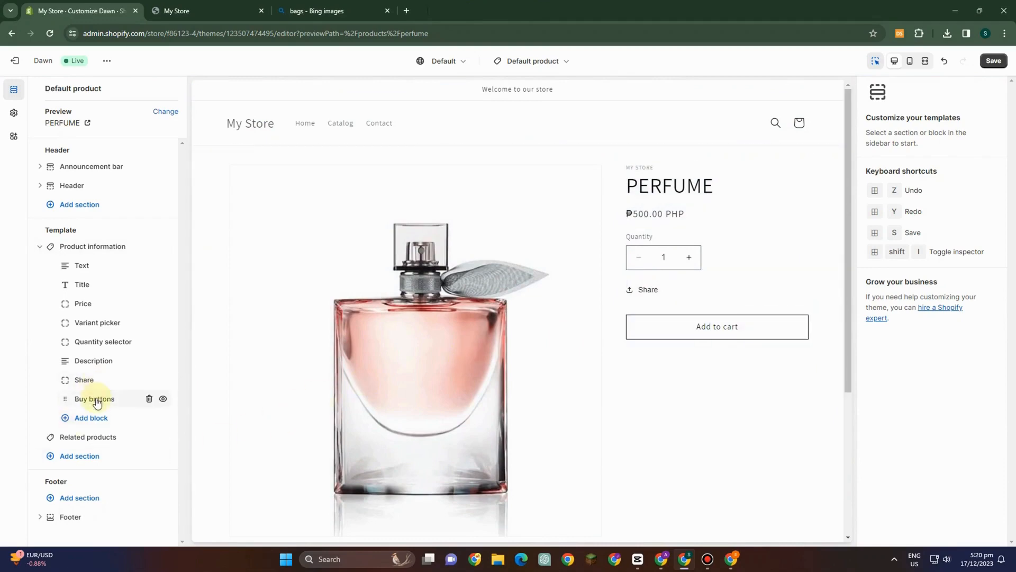
Step: Move the Buy buttons block back up between Quantity selector and Description in the Product information section
left_click_drag(97, 403, 97, 385)
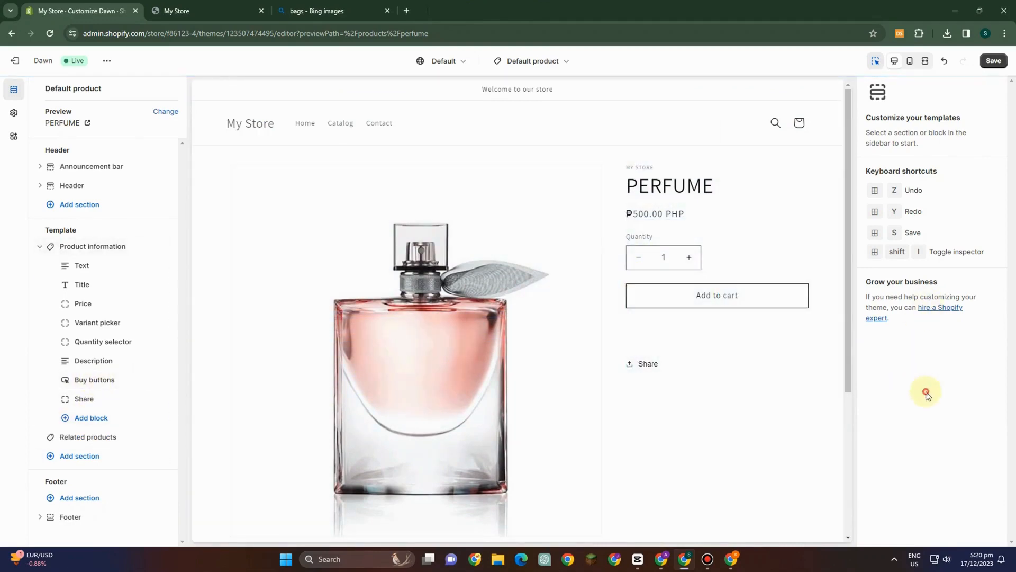
scroll(786, 354, "down", 2)
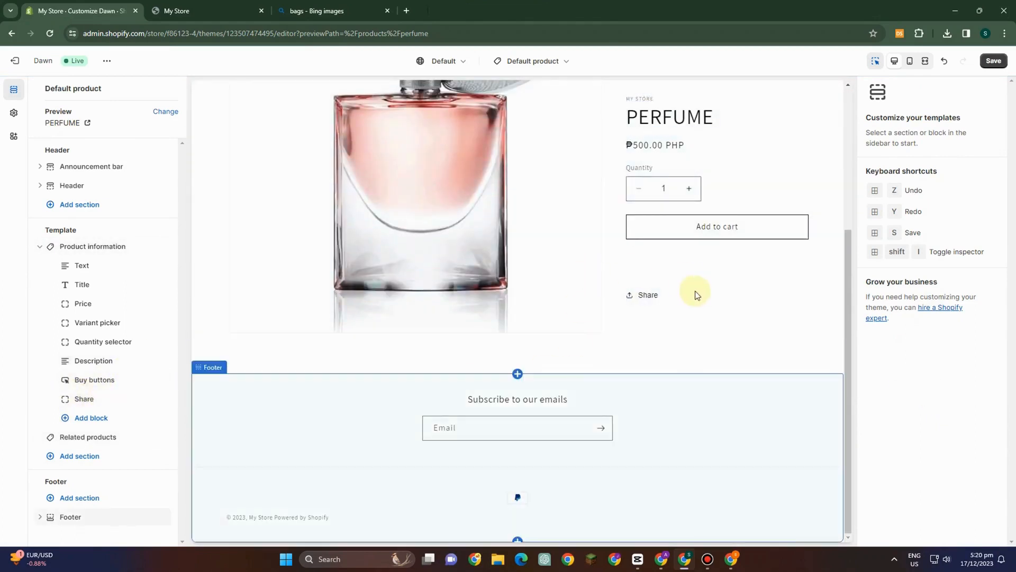
scroll(306, 408, "up", 2)
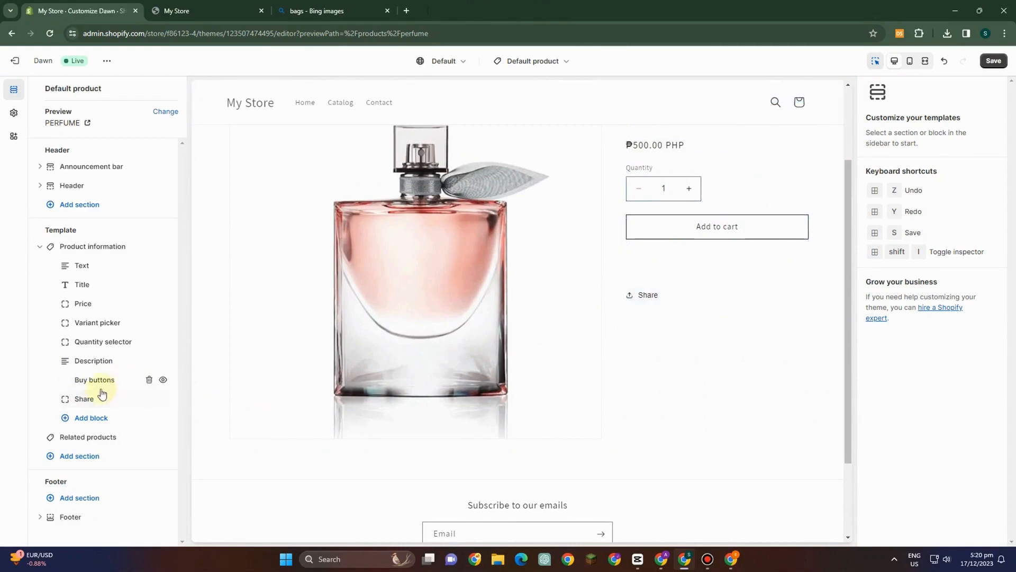
left_click_drag(98, 381, 95, 363)
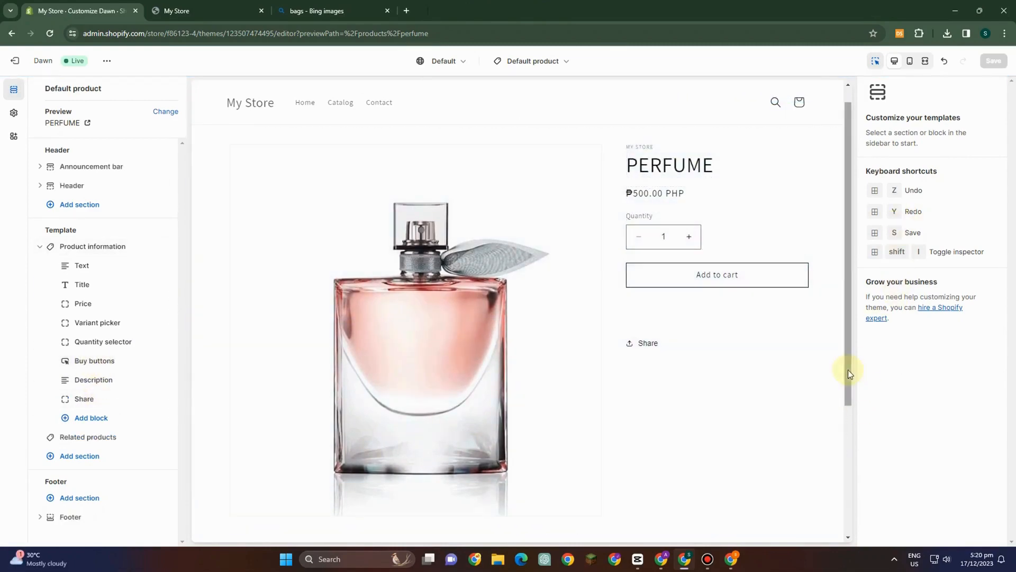
left_click_drag(848, 370, 847, 224)
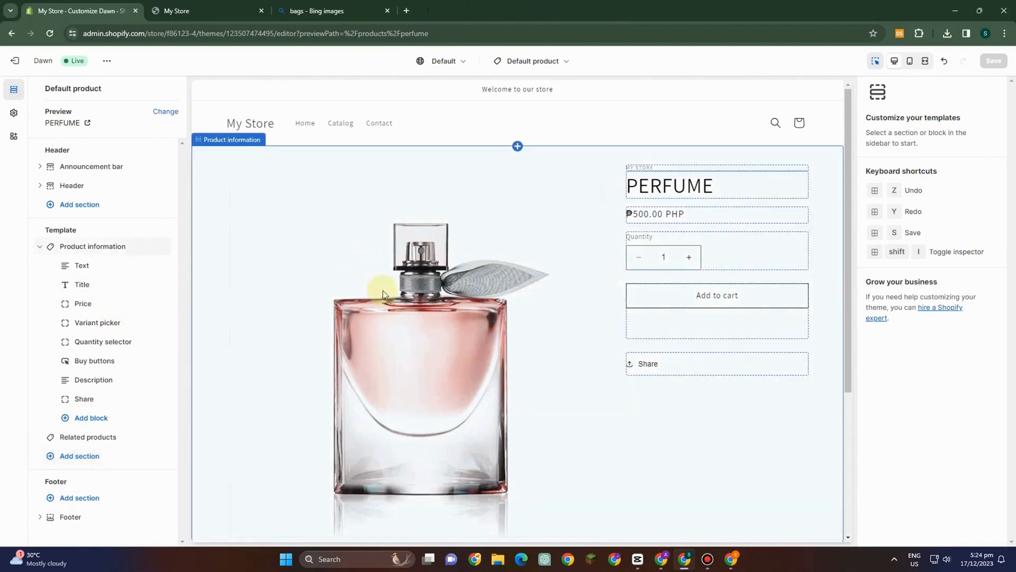
Step: Select the Product information section and view the perfume image enlarged in the preview
left_click(428, 331)
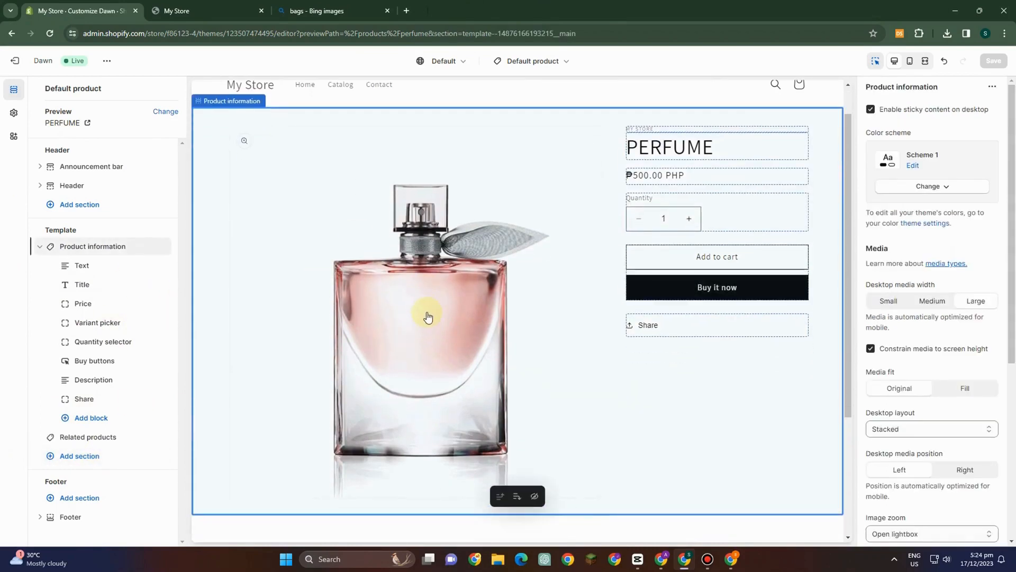
left_click(427, 317)
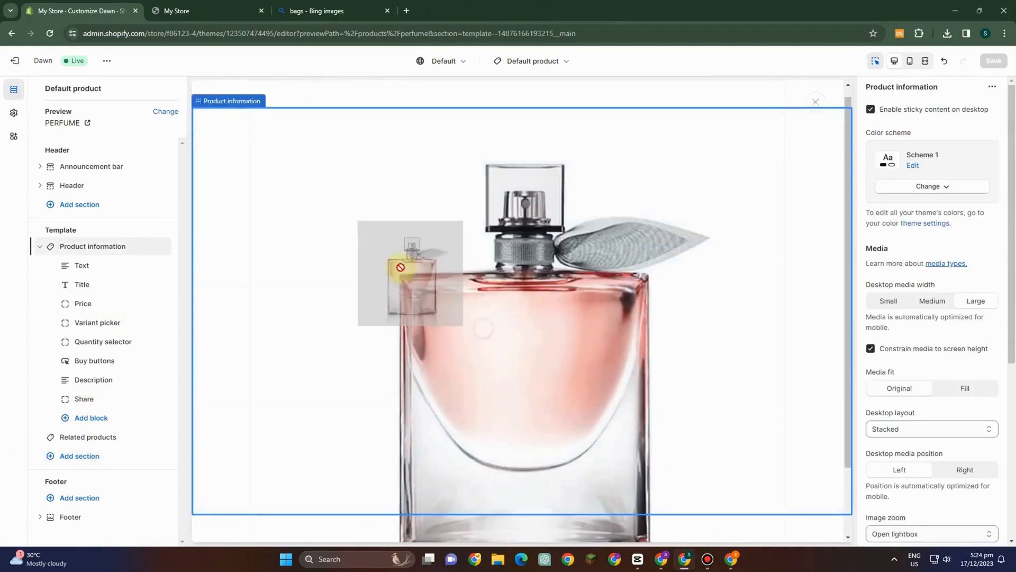
left_click(448, 311)
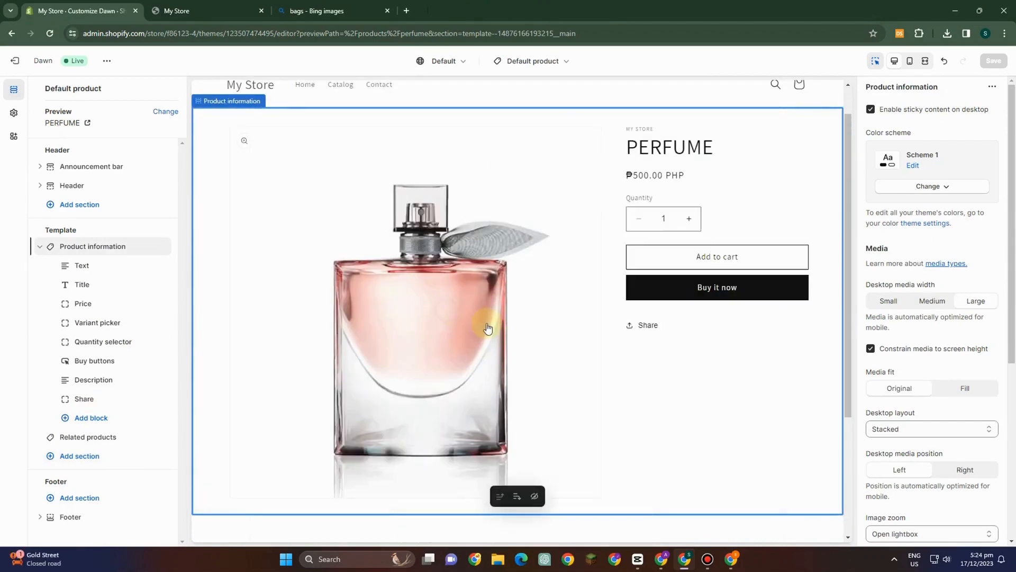
left_click(457, 321)
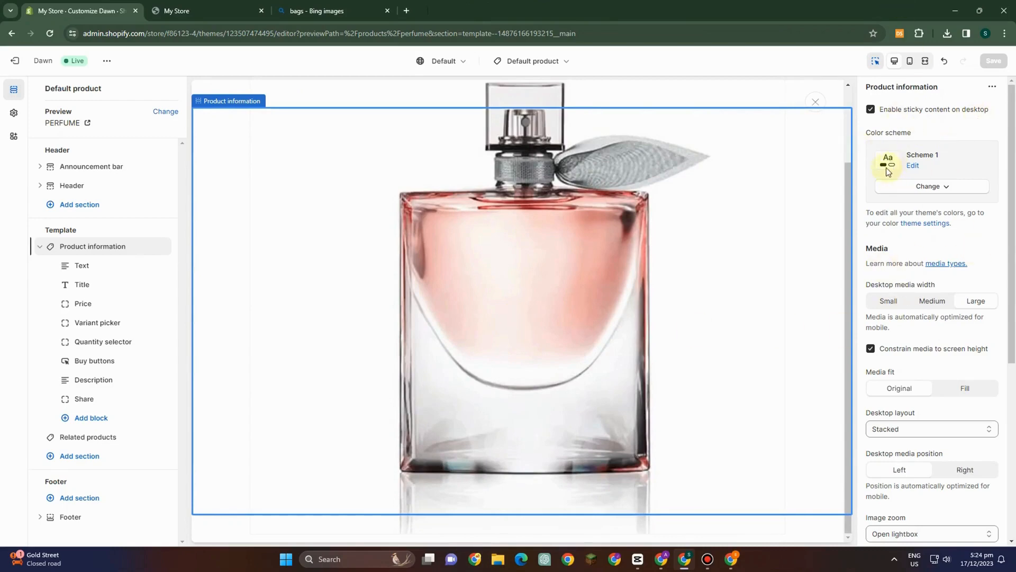
Step: Edit color Scheme 1 of the Product information section and set its background to light pink #E99797
left_click(916, 166)
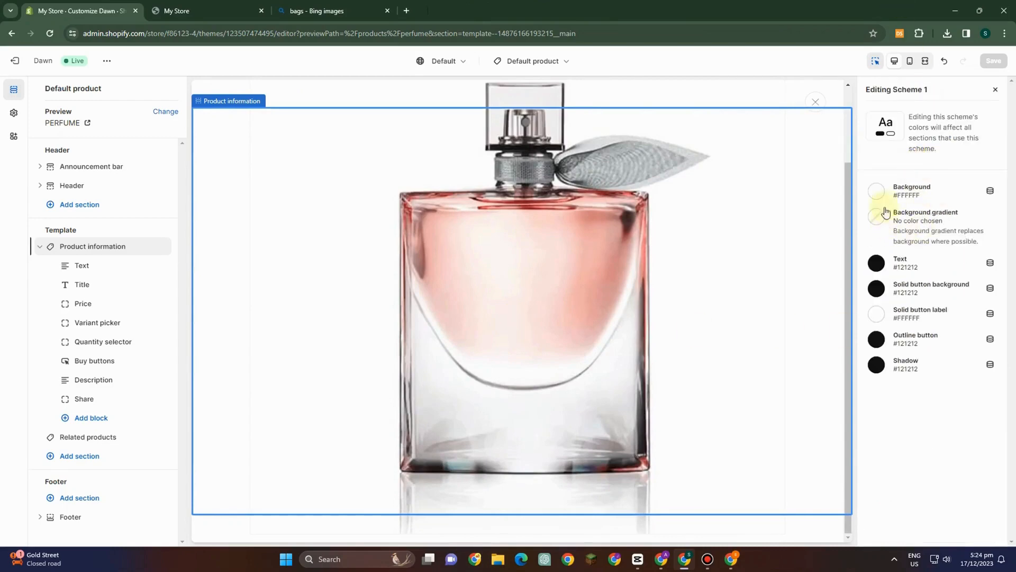
left_click(877, 189)
left_click(905, 230)
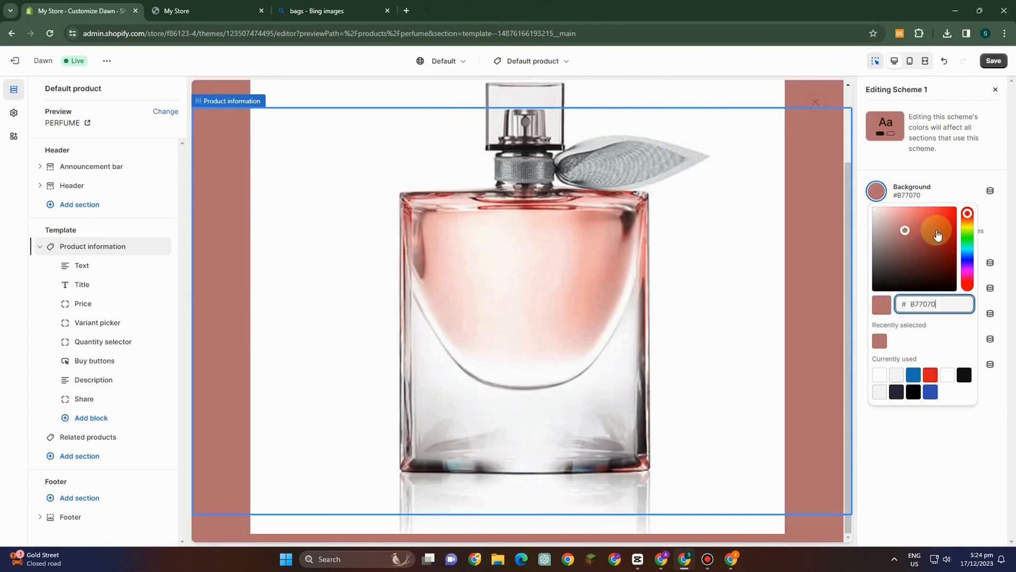
mouse_move(937, 231)
left_mouse_down()
mouse_move(921, 222)
mouse_move(931, 237)
left_mouse_up()
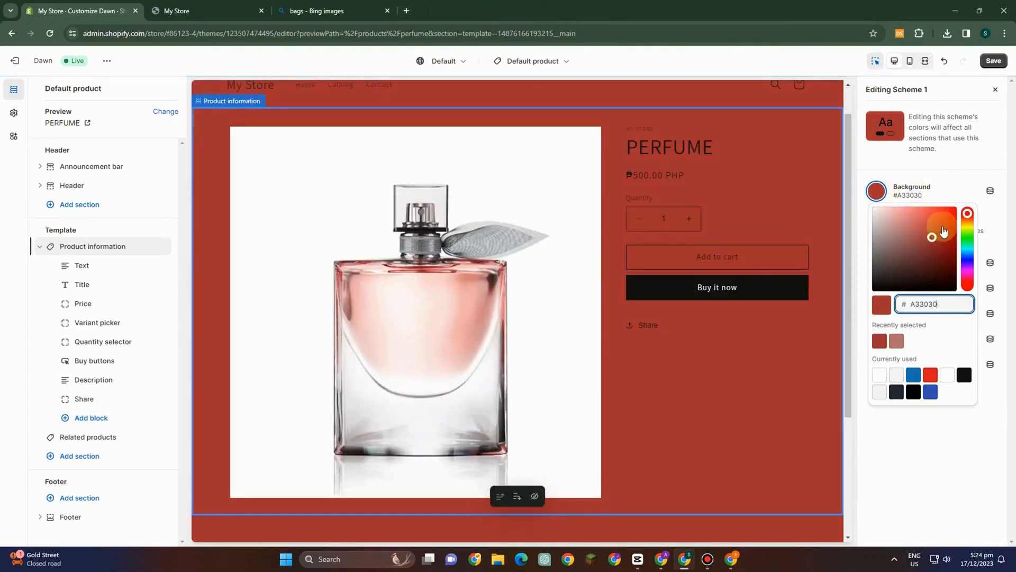
left_click(942, 225)
left_click(907, 219)
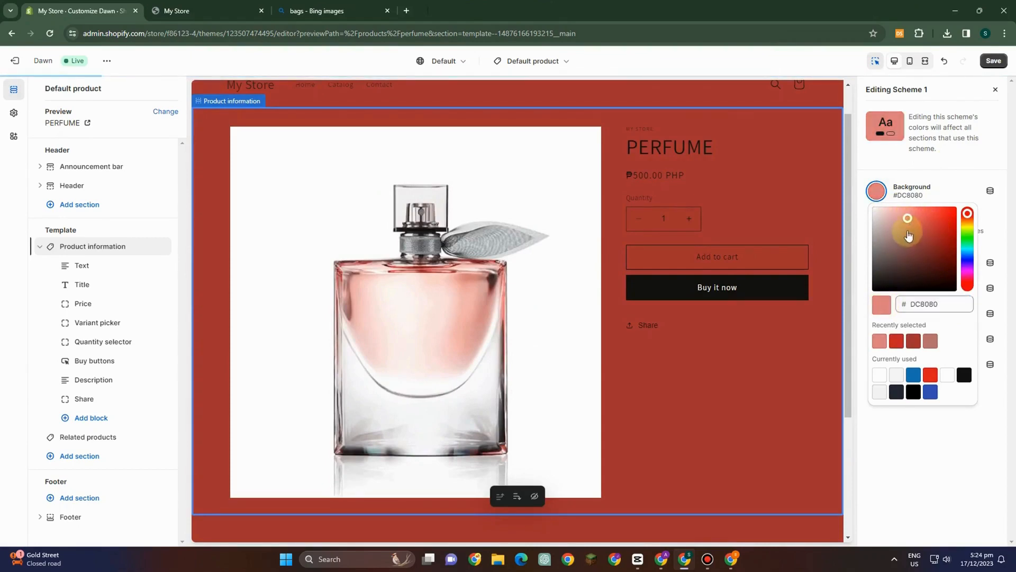
left_click(901, 216)
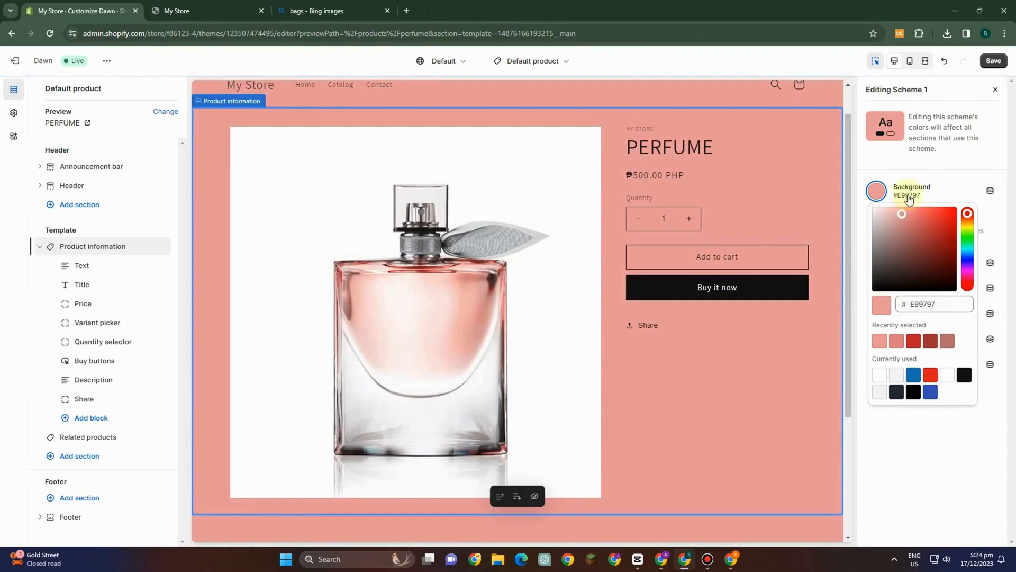
left_click(961, 160)
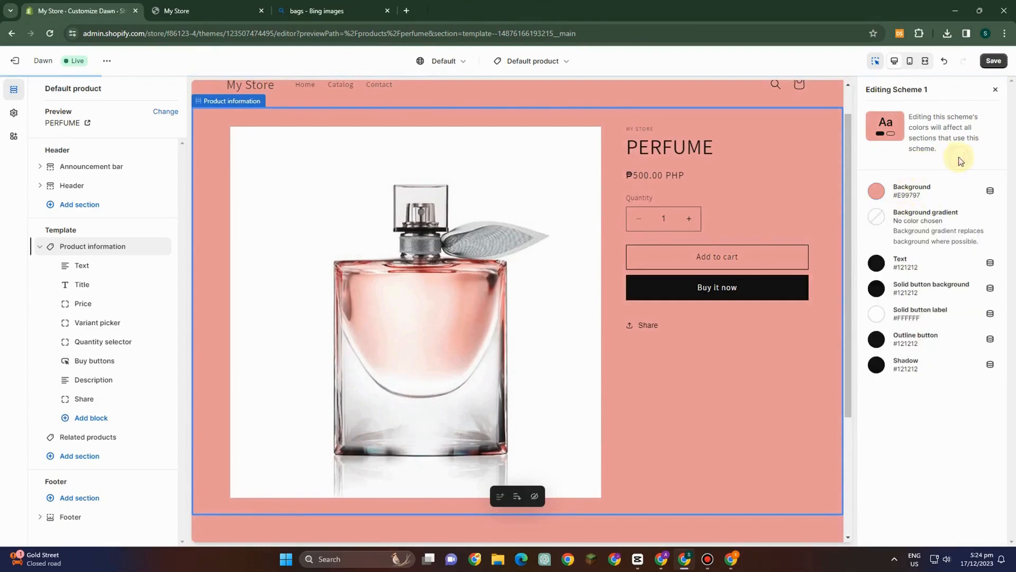
Step: Try other hues for Scheme 1's text color and return the hue to red
left_click(877, 263)
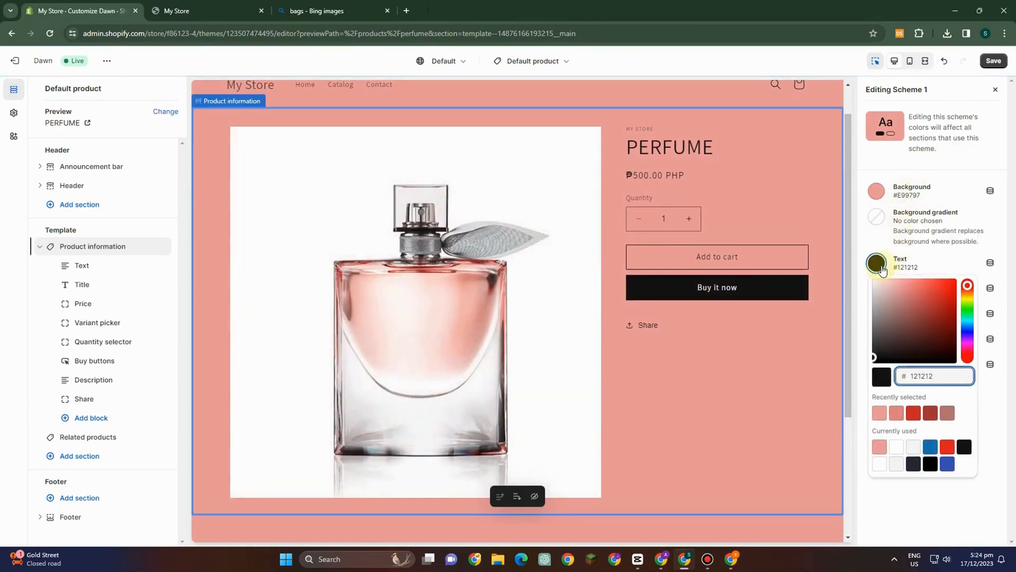
left_click(967, 307)
left_click_drag(968, 306, 969, 329)
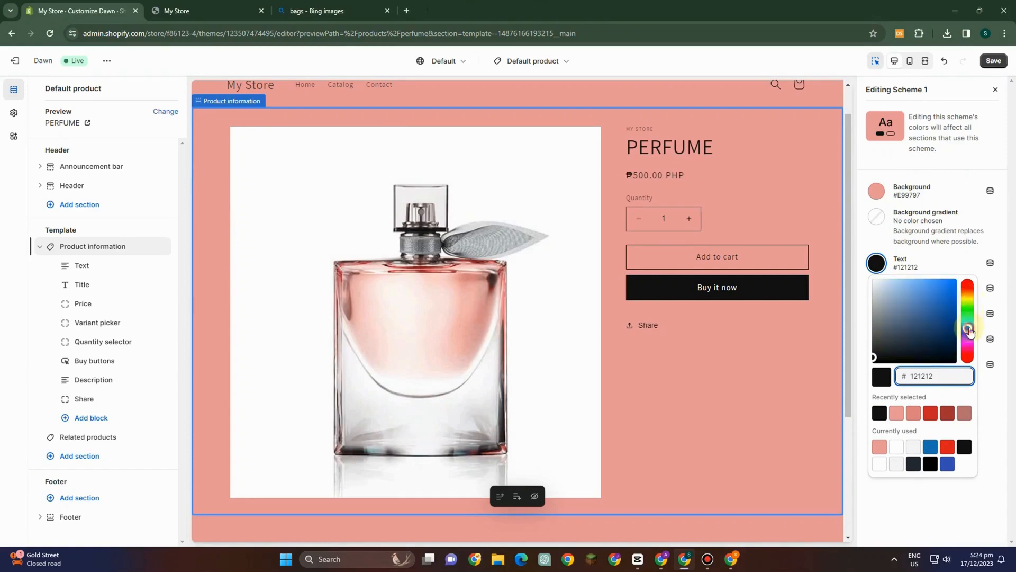
left_click(967, 287)
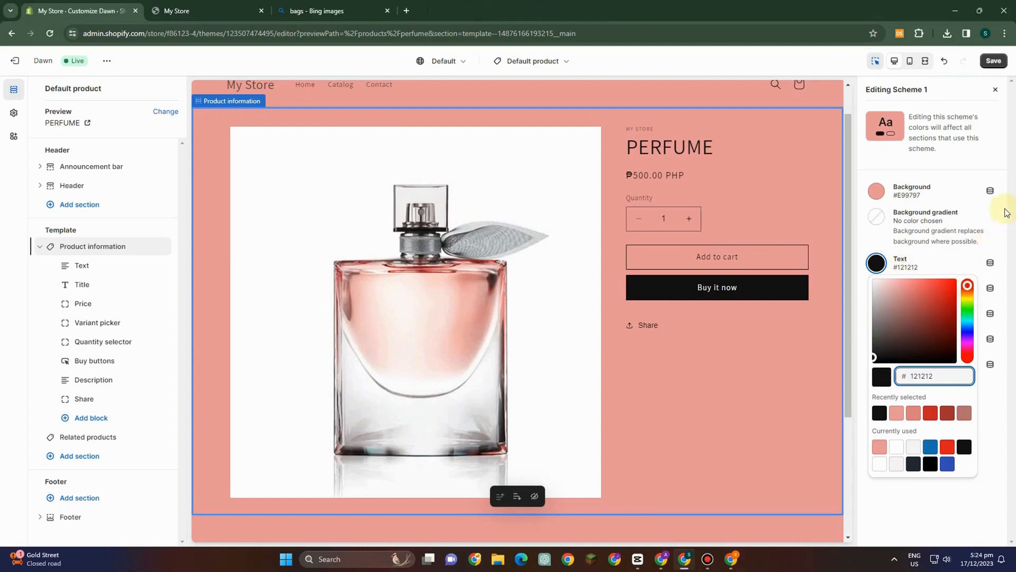
Step: Set the text color of Scheme 1 to near-black #0B0808
left_click(923, 273)
left_click(876, 263)
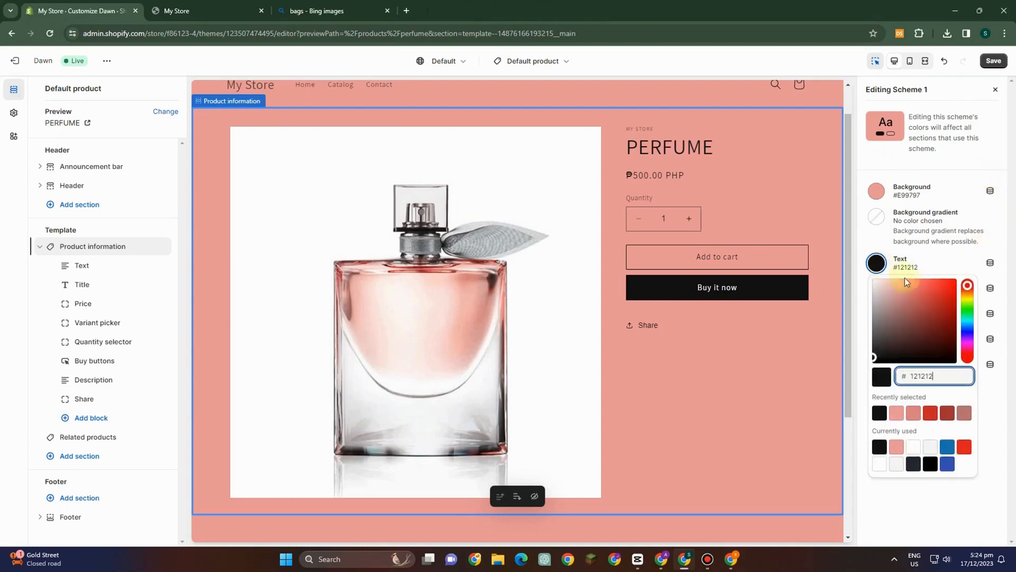
left_click(920, 336)
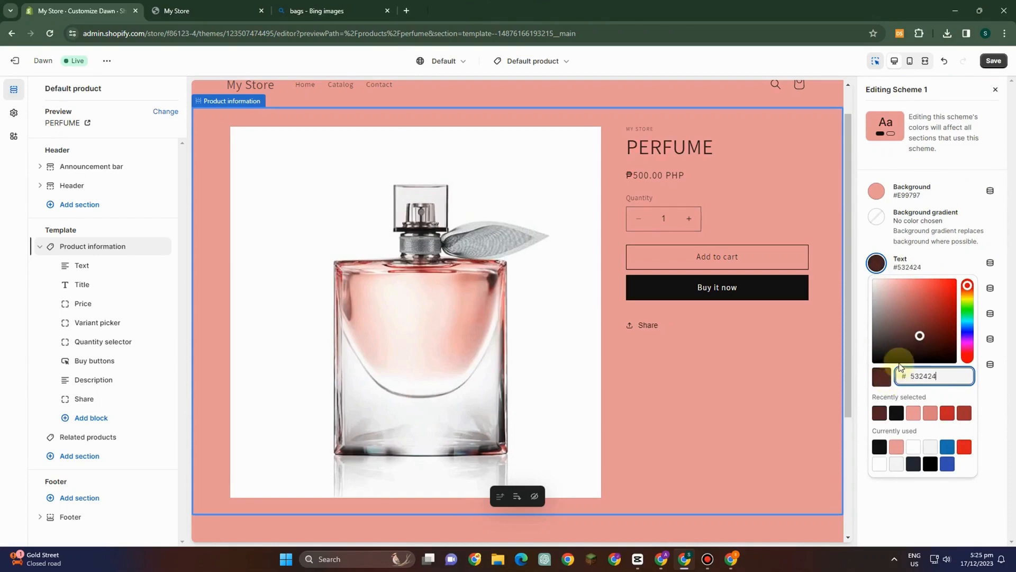
left_click_drag(919, 341, 903, 371)
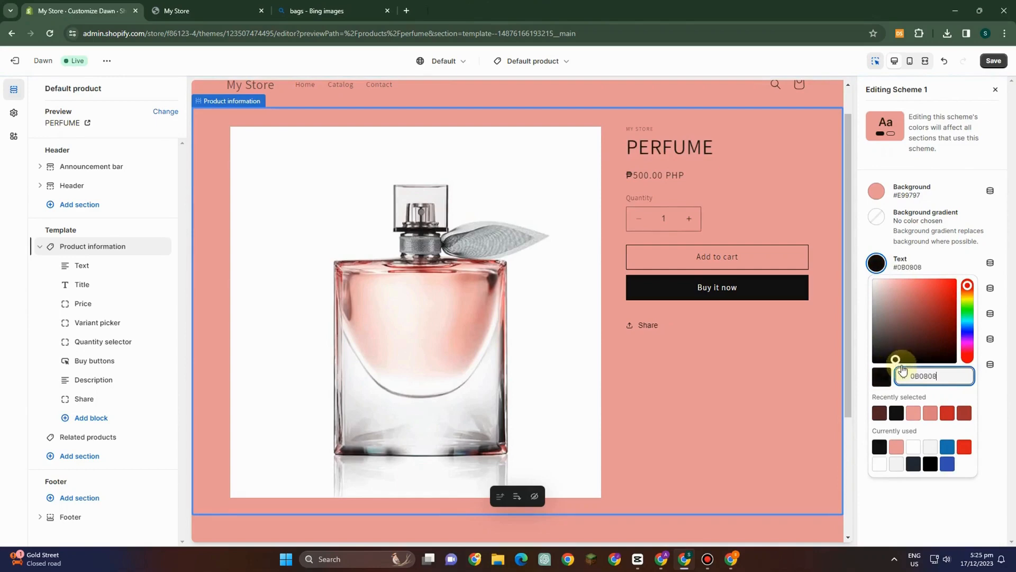
left_click(965, 167)
Step: Set Scheme 1's solid button background to red #DD1D1D after trying dark blue-grey #242833
left_click(879, 288)
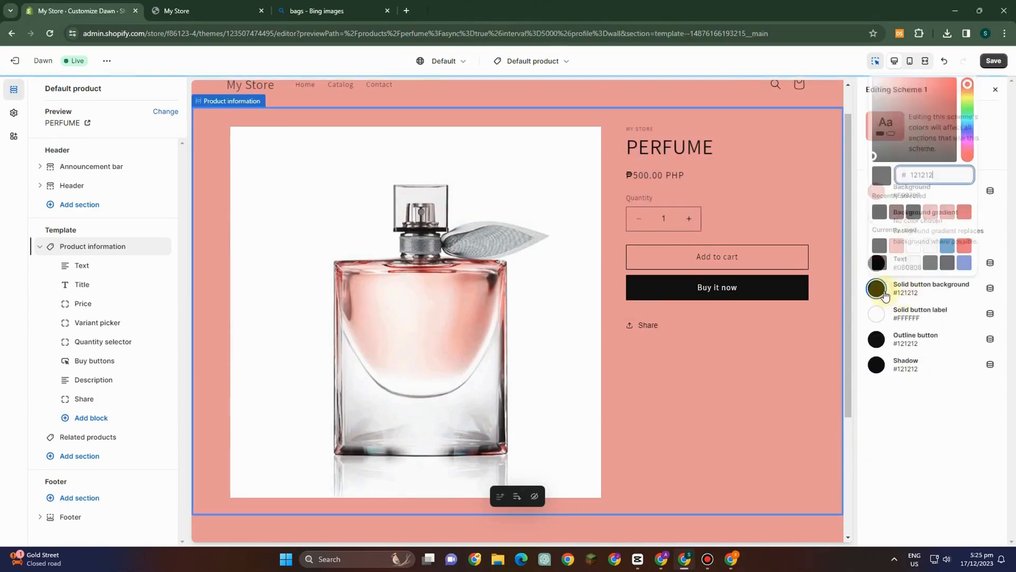
left_click(931, 263)
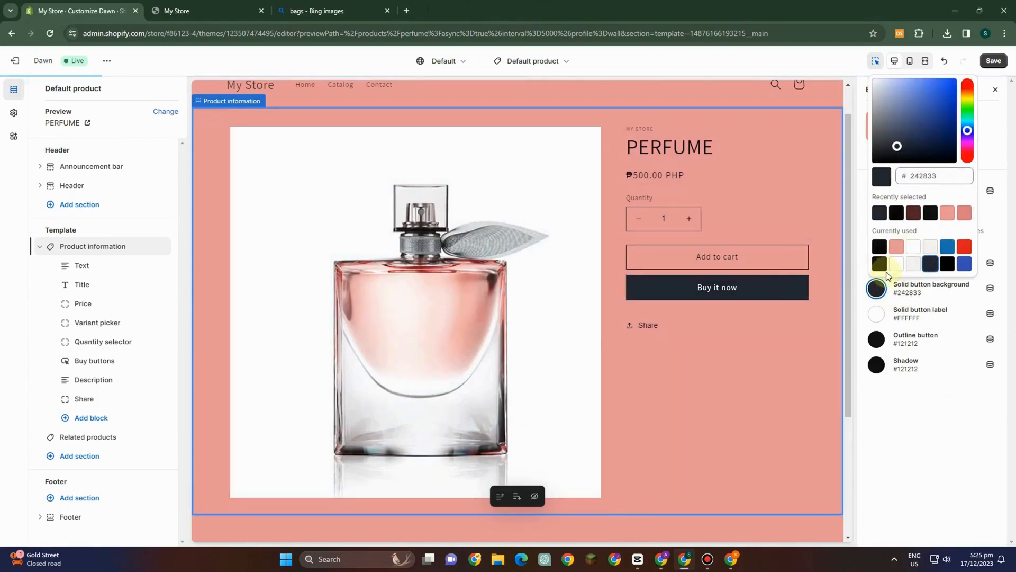
left_click(964, 247)
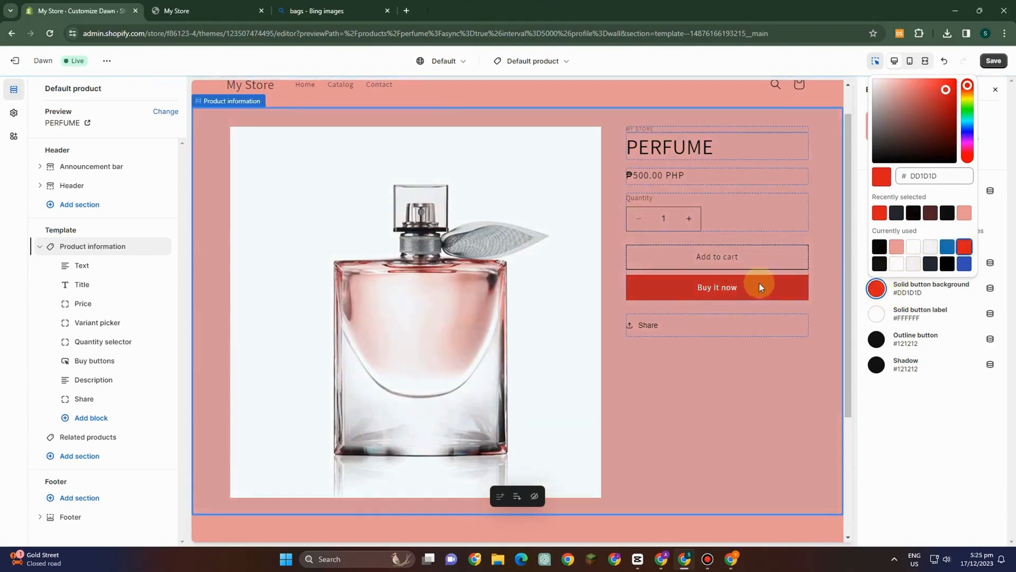
Step: Set Scheme 1's solid button label color to near-black #0B0808 after trying pink #E99797
left_click(879, 317)
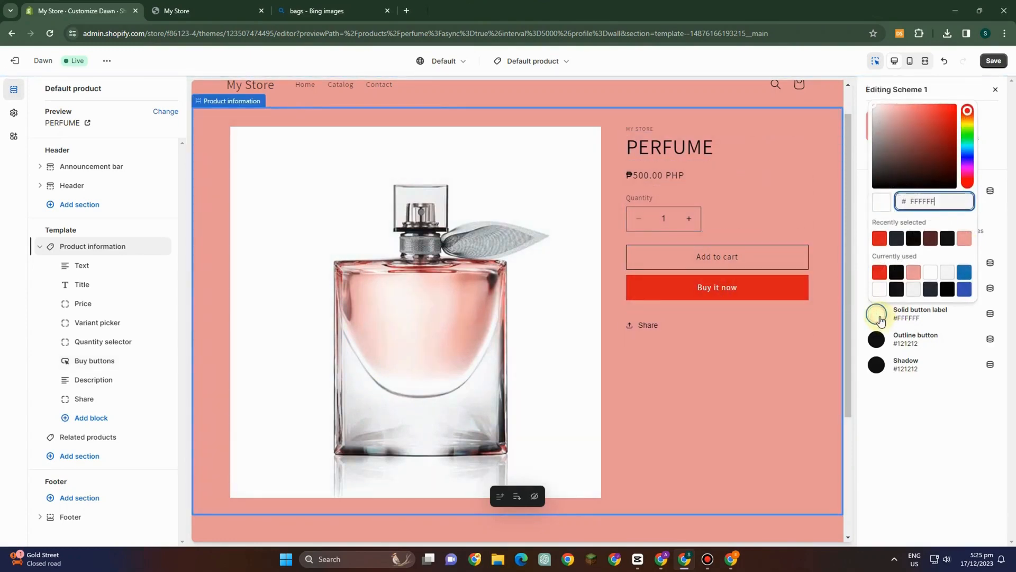
left_click(914, 272)
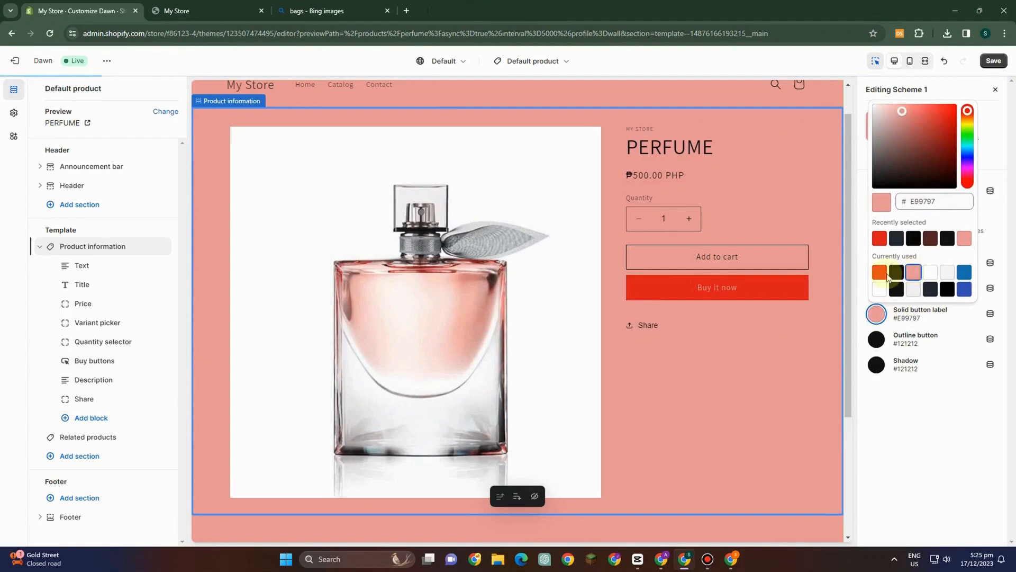
left_click(880, 274)
left_click(896, 274)
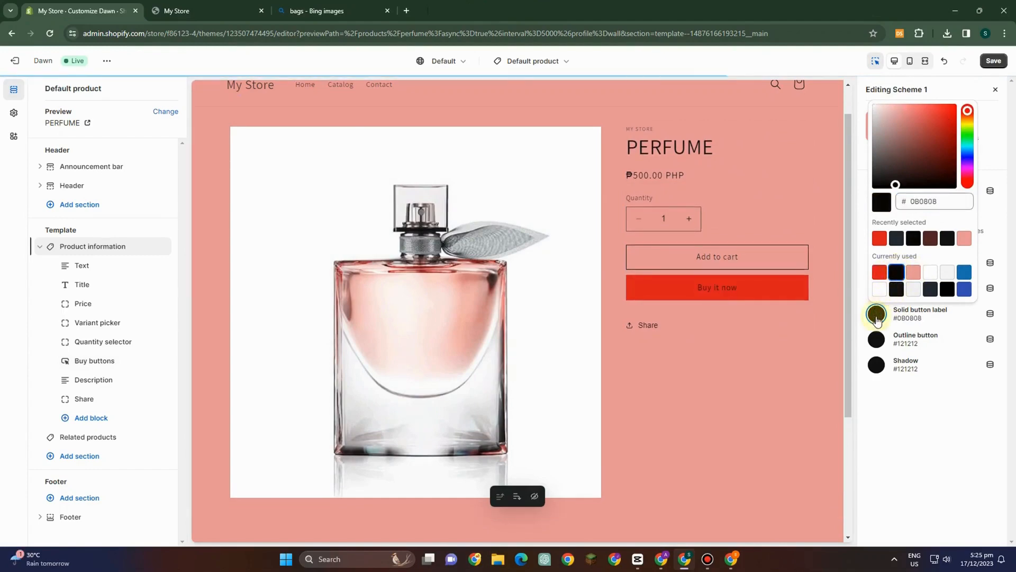
left_click(904, 202)
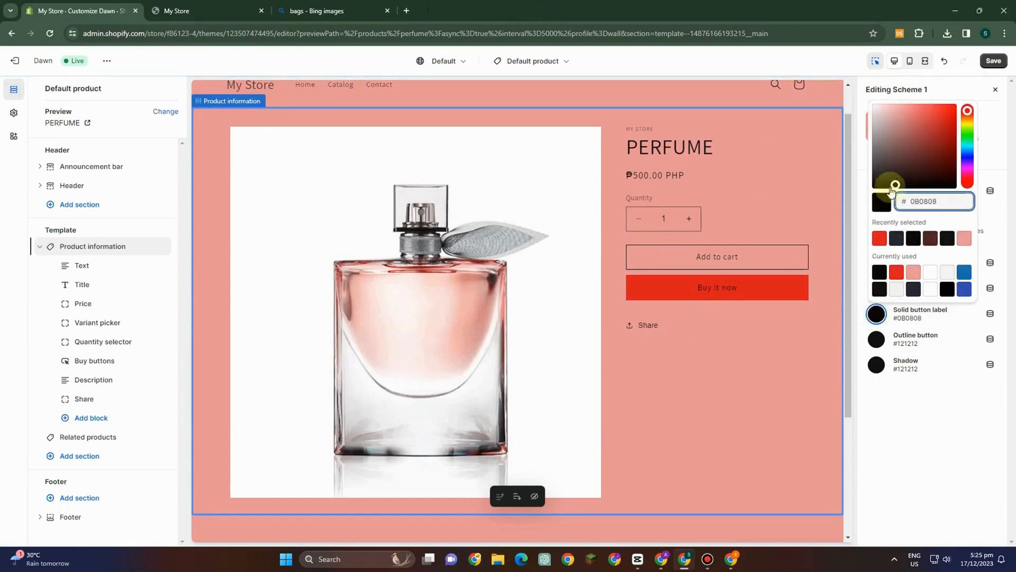
left_click(887, 209)
Step: Set Scheme 1's outline button color to dark blue #1D3166
left_click(878, 338)
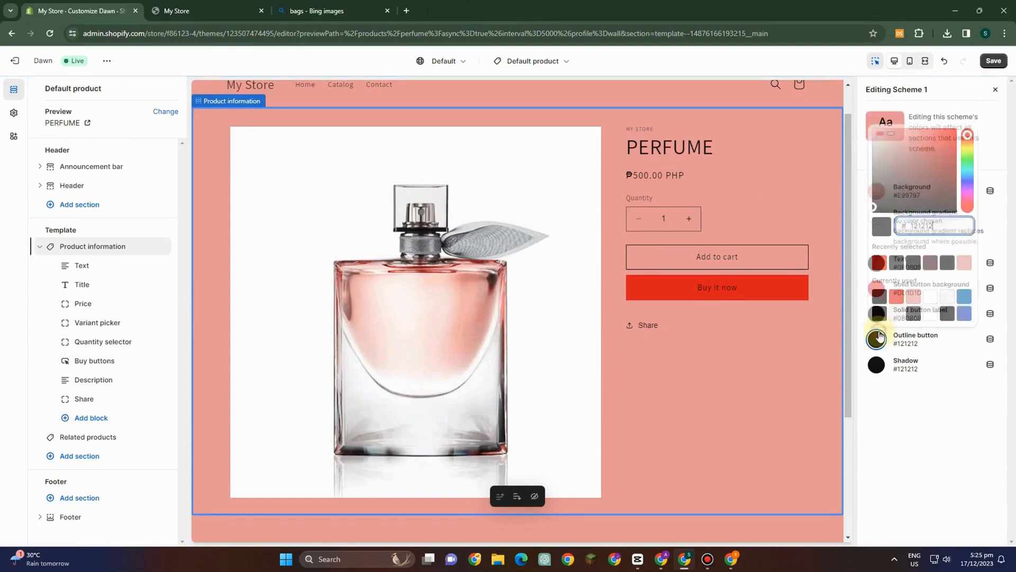
left_click(895, 263)
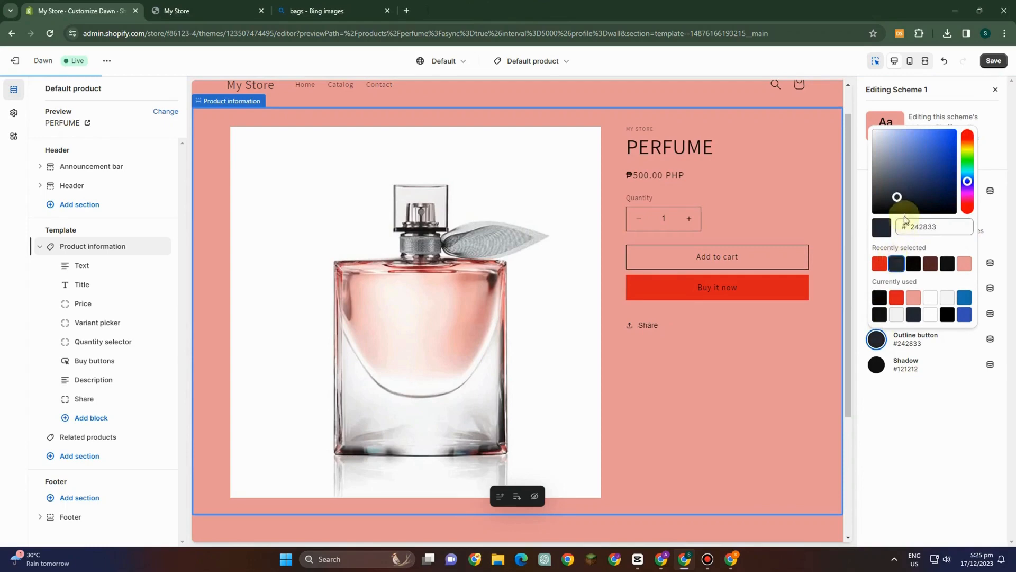
left_click_drag(901, 199, 933, 180)
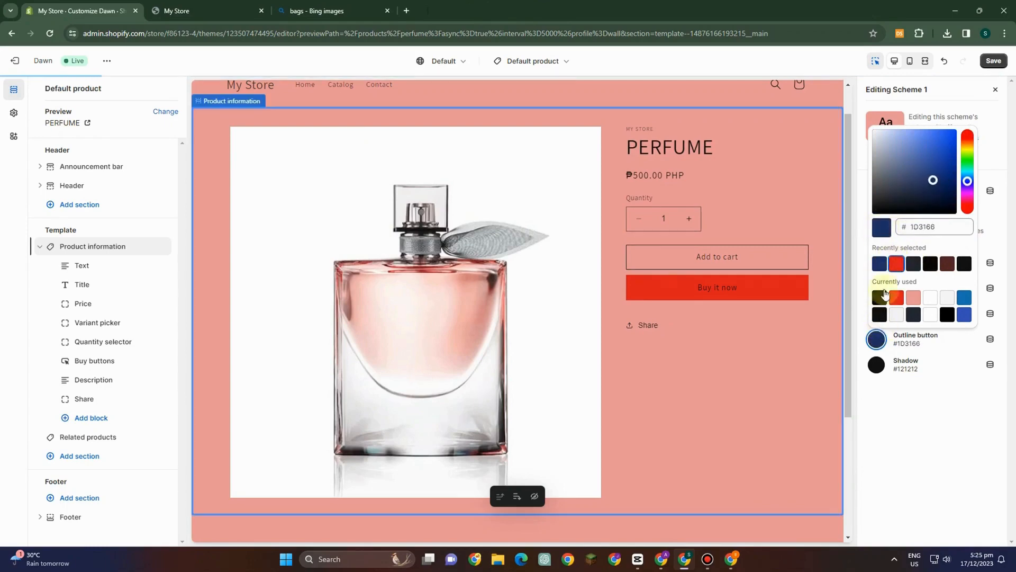
Step: Try #0B0808, #121212 and #242833 as Scheme 1's shadow color and finish with white
left_click(895, 370)
left_click(931, 286)
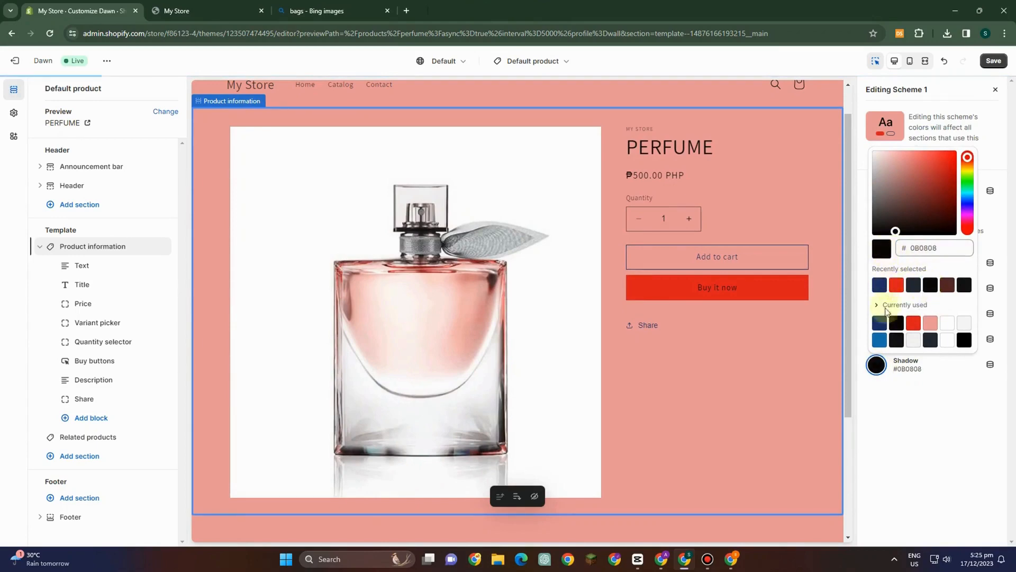
left_click(877, 363)
left_click(881, 357)
left_click(879, 340)
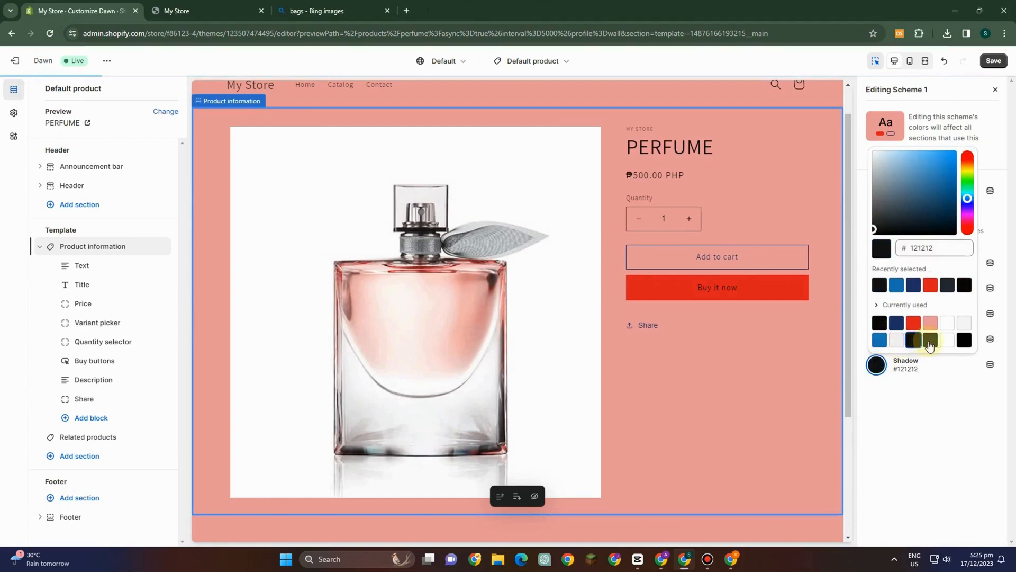
left_click(929, 342)
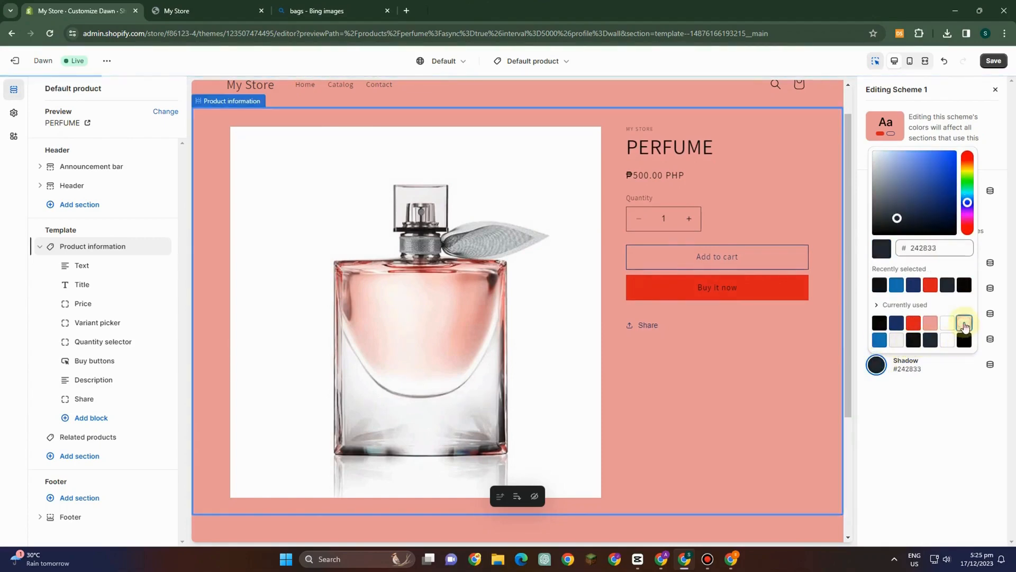
left_click(963, 325)
left_click(948, 323)
left_click(937, 397)
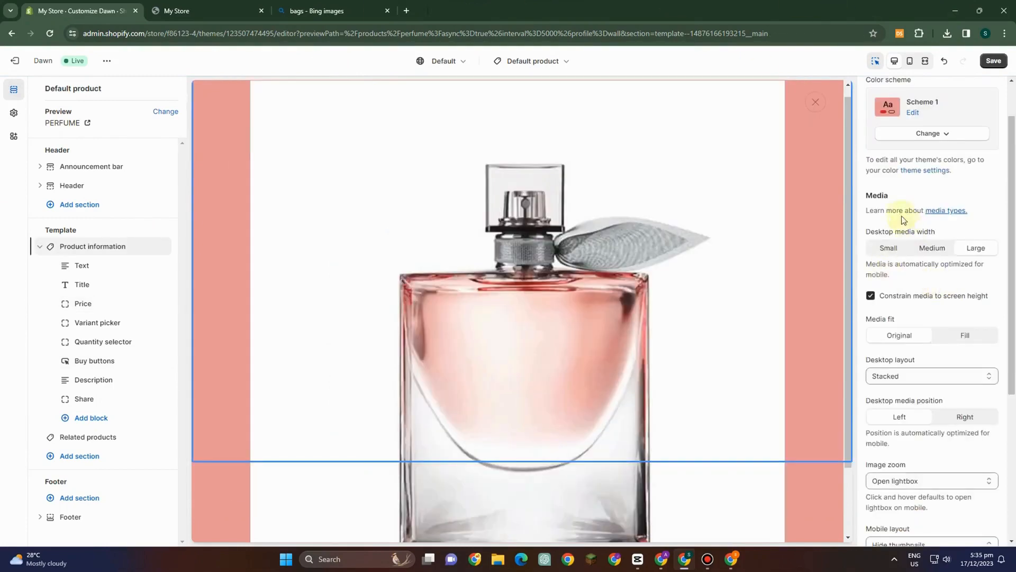
Step: Compare the Small and Large desktop media widths for the Product information section and set the width to Medium
scroll(930, 221, "up", 1)
scroll(930, 243, "down", 1)
scroll(930, 241, "down", 2)
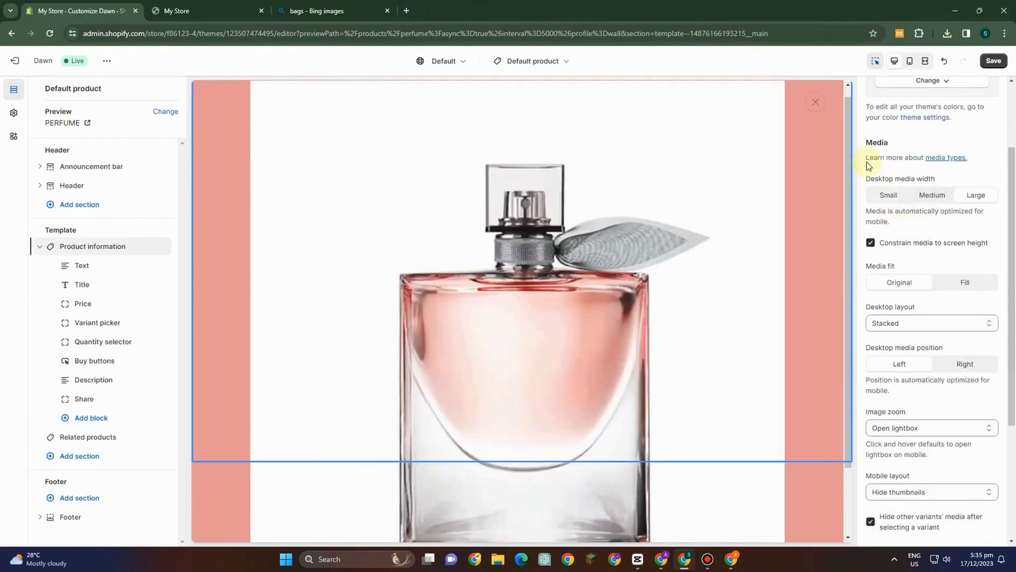
left_click(895, 199)
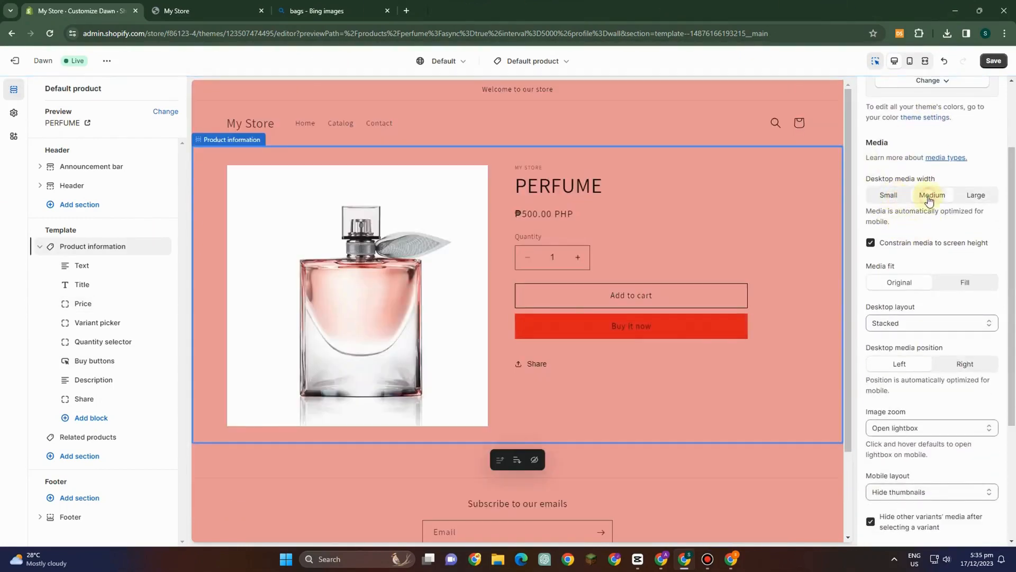
left_click(976, 195)
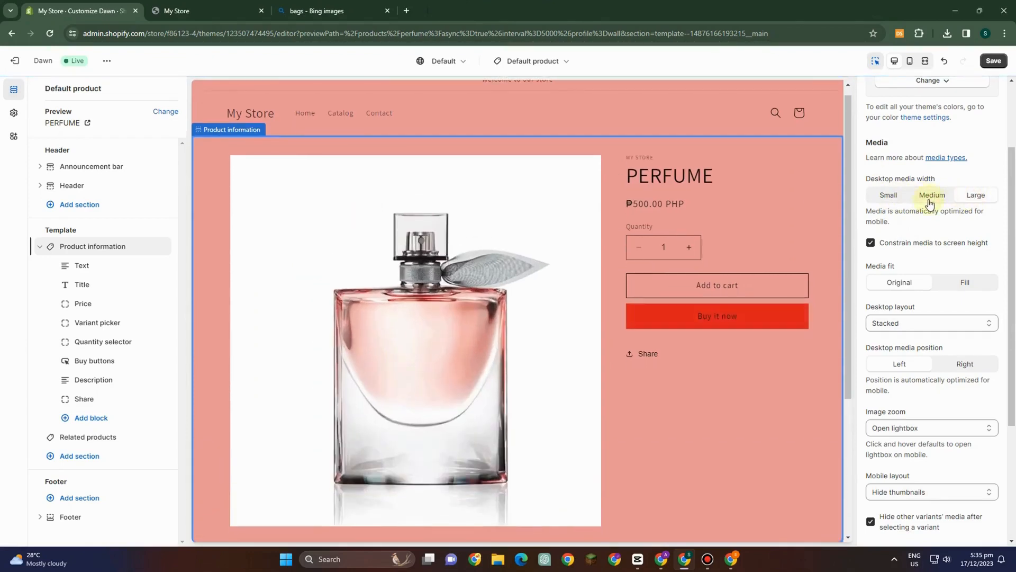
left_click(932, 201)
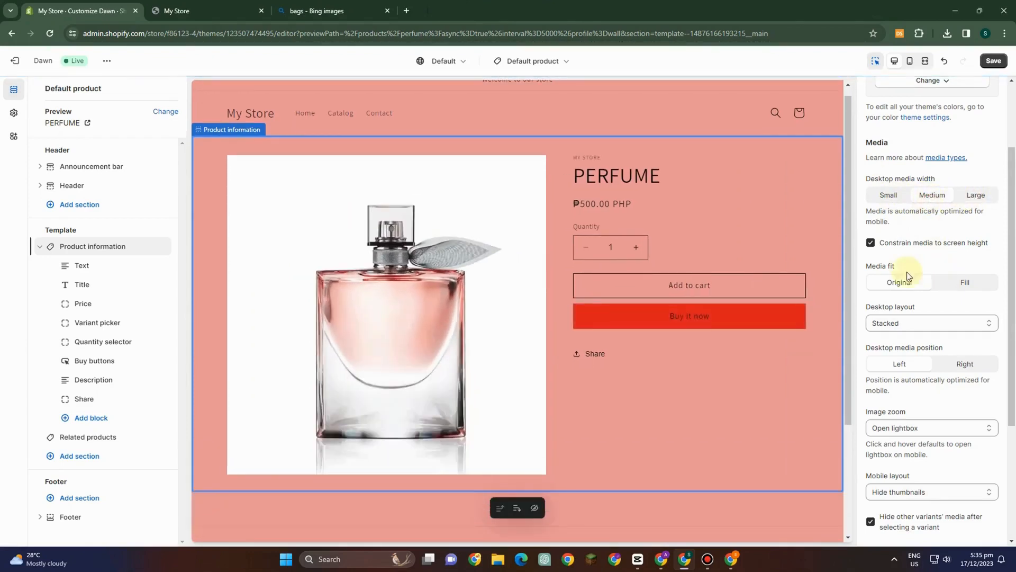
Step: Compare the Original and Fill media fits for the product image and set the fit to Fill
left_click(965, 289)
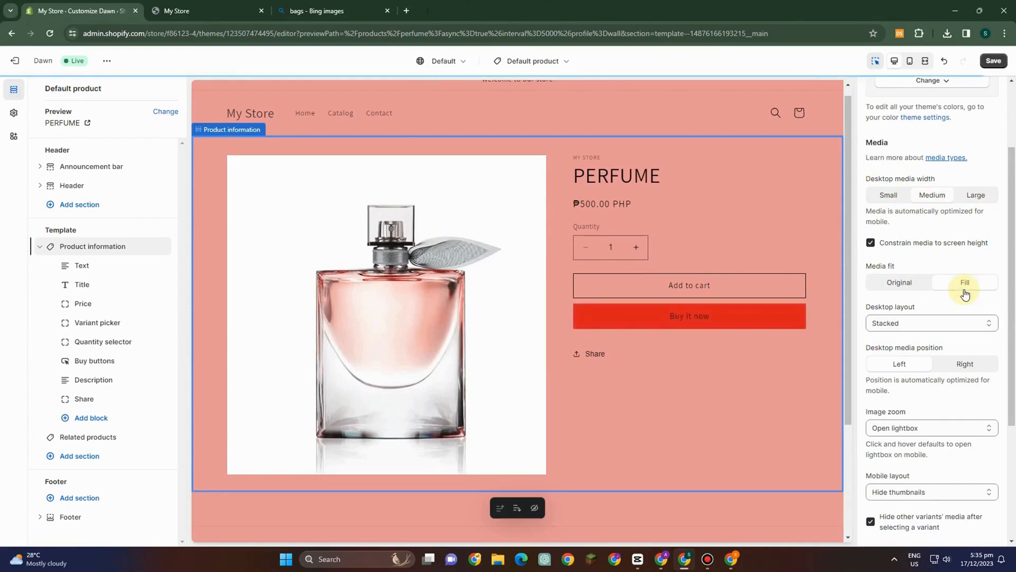
left_click(900, 283)
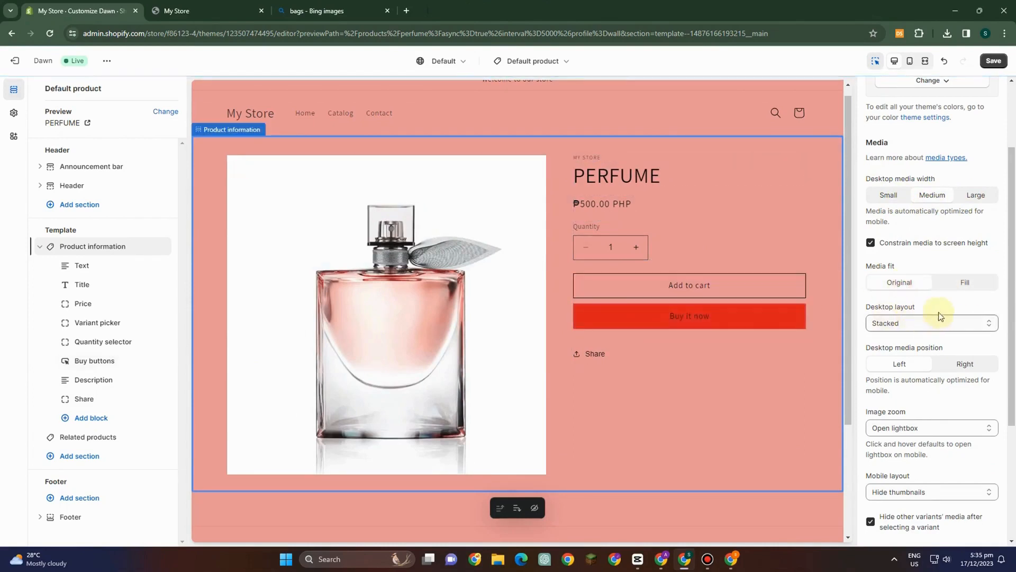
left_click(966, 280)
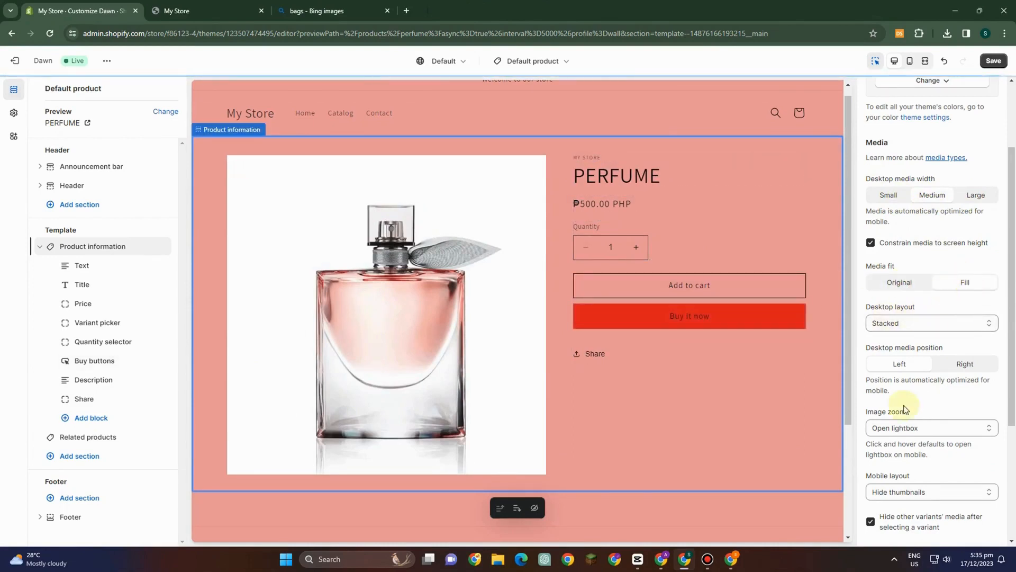
Step: Try the 2 columns and Thumbnails desktop layouts for the product media and return the layout to Stacked
left_click(917, 322)
left_click(903, 346)
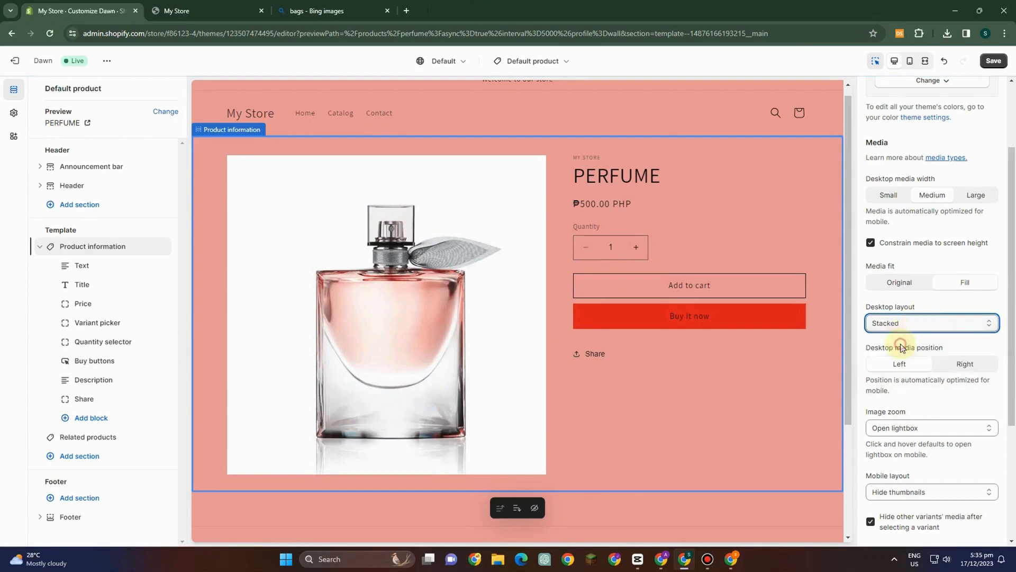
left_click(903, 327)
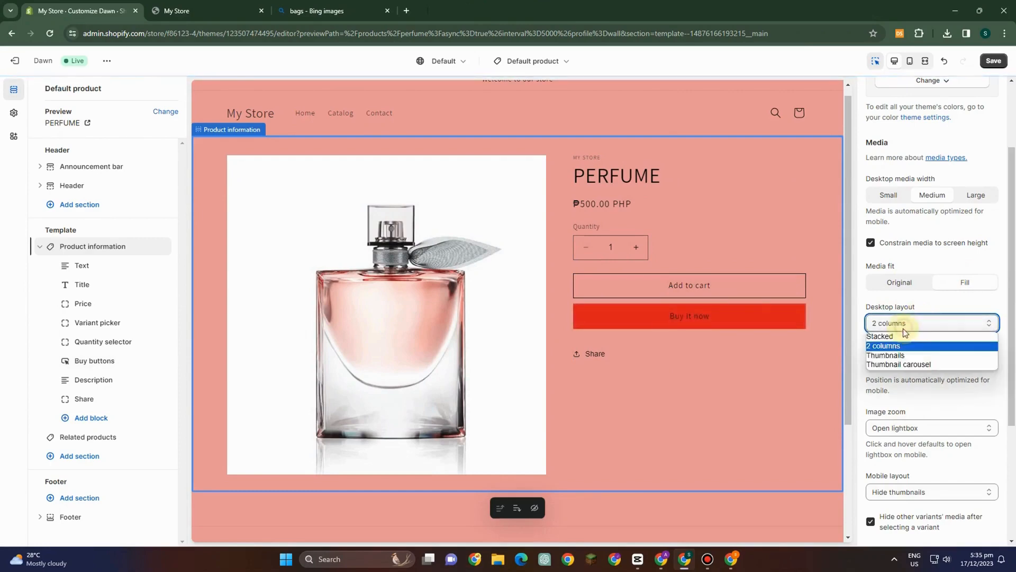
left_click(900, 353)
left_click(903, 325)
left_click(906, 338)
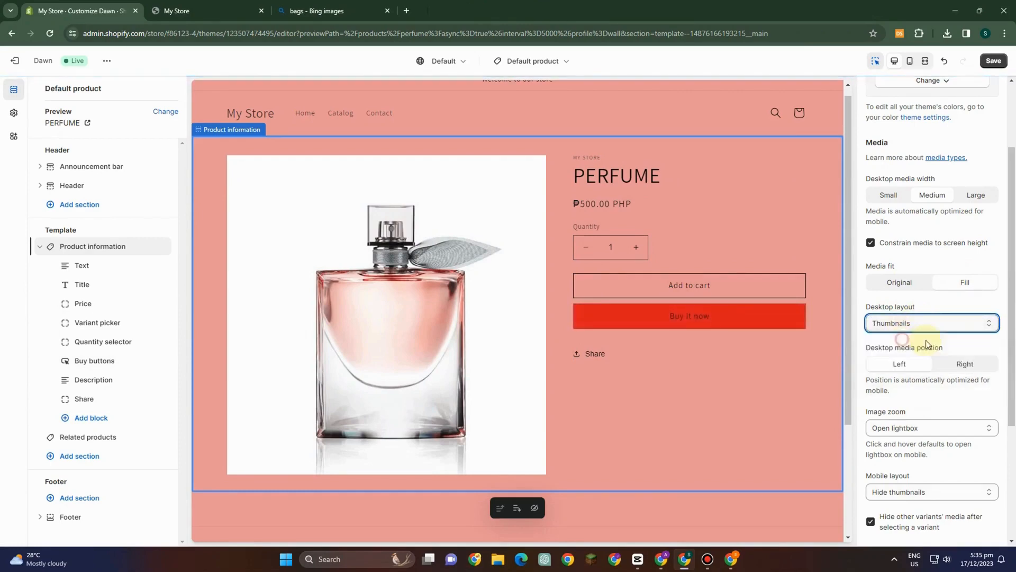
Step: Try the Right desktop media position for the product image and return it to Left
scroll(903, 297, "down", 2)
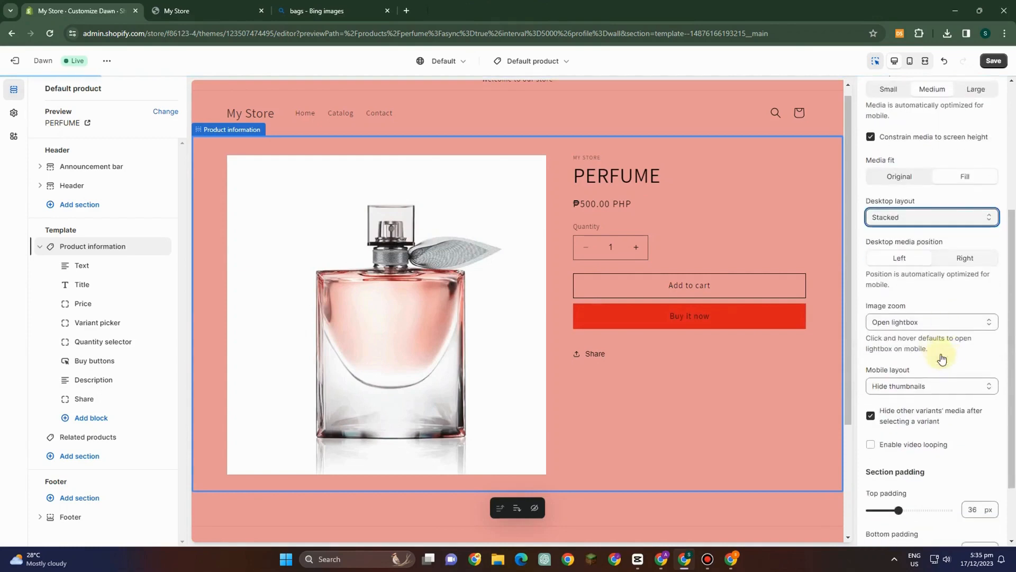
left_click(957, 261)
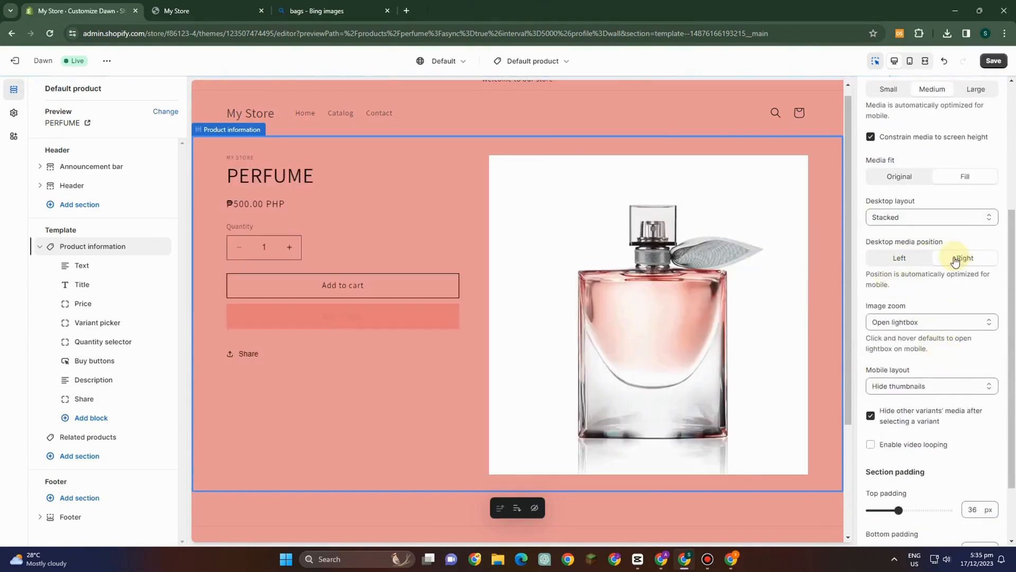
left_click(898, 263)
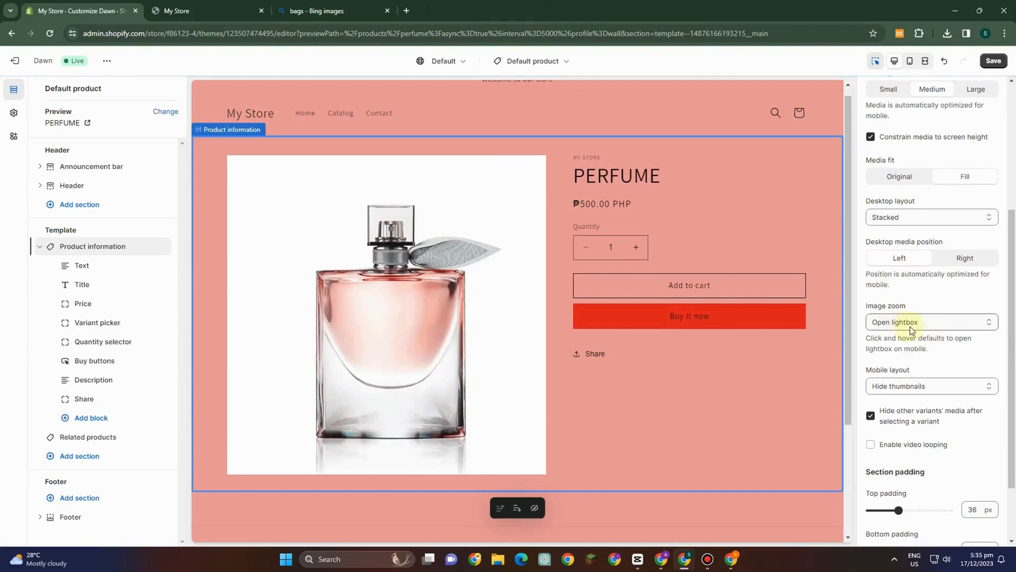
Step: Try the Click and hover and No zoom options for image zoom and return it to Open lightbox
scroll(910, 326, "down", 1)
left_click(908, 269)
left_click(895, 287)
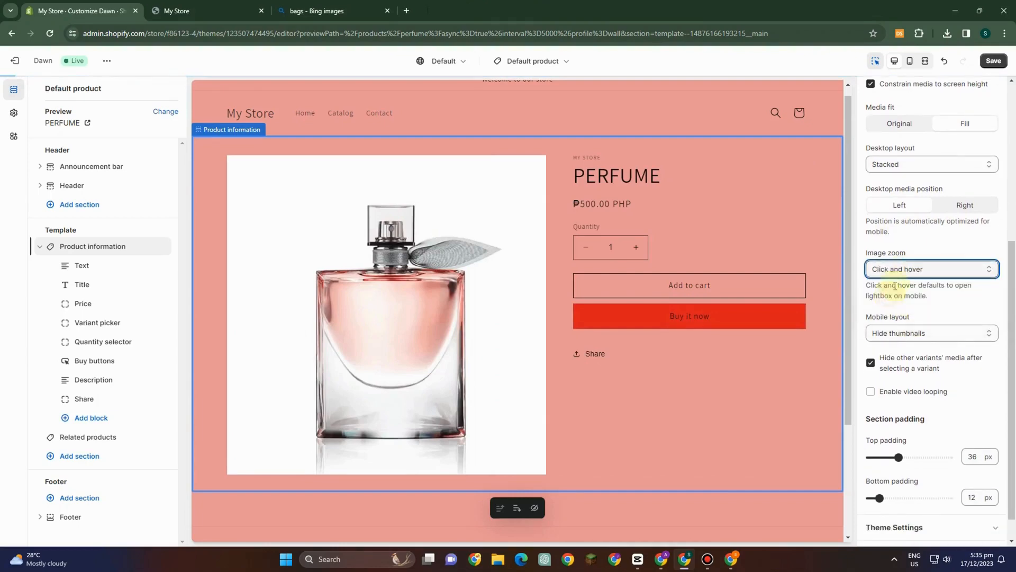
left_click(896, 268)
left_click(900, 300)
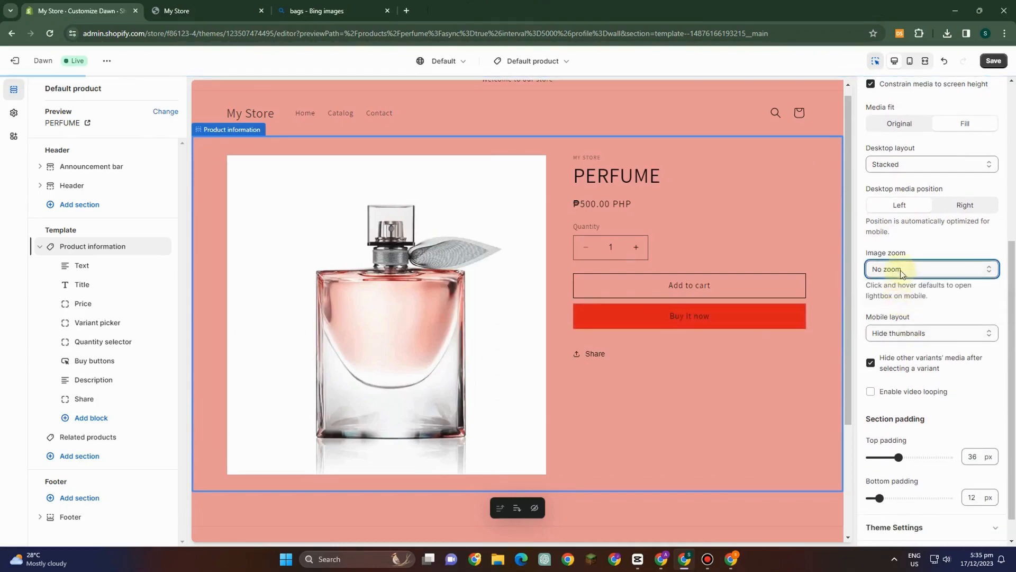
left_click(903, 270)
left_click(900, 280)
Step: Compare the 2 columns and Hide thumbnails mobile layouts for the product media and set the layout to 2 columns
left_click(929, 333)
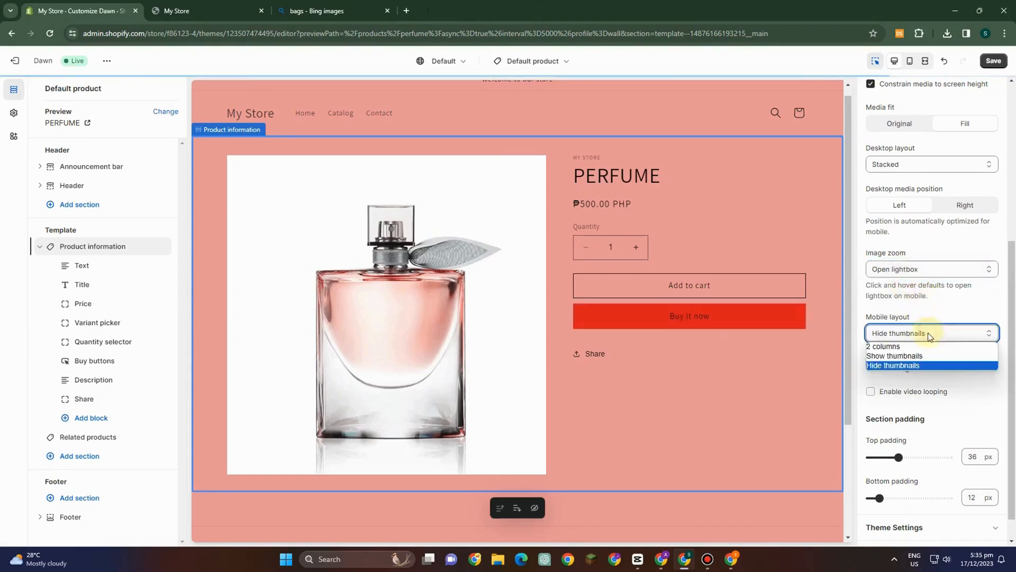
left_click(884, 346)
left_click(900, 333)
left_click(903, 333)
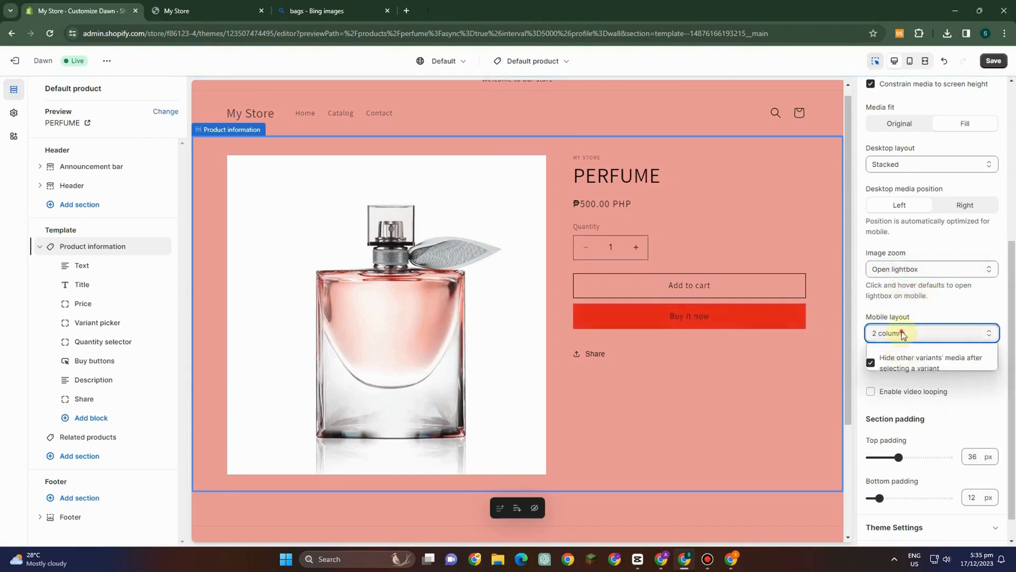
left_click(903, 333)
left_click(899, 366)
left_click(896, 339)
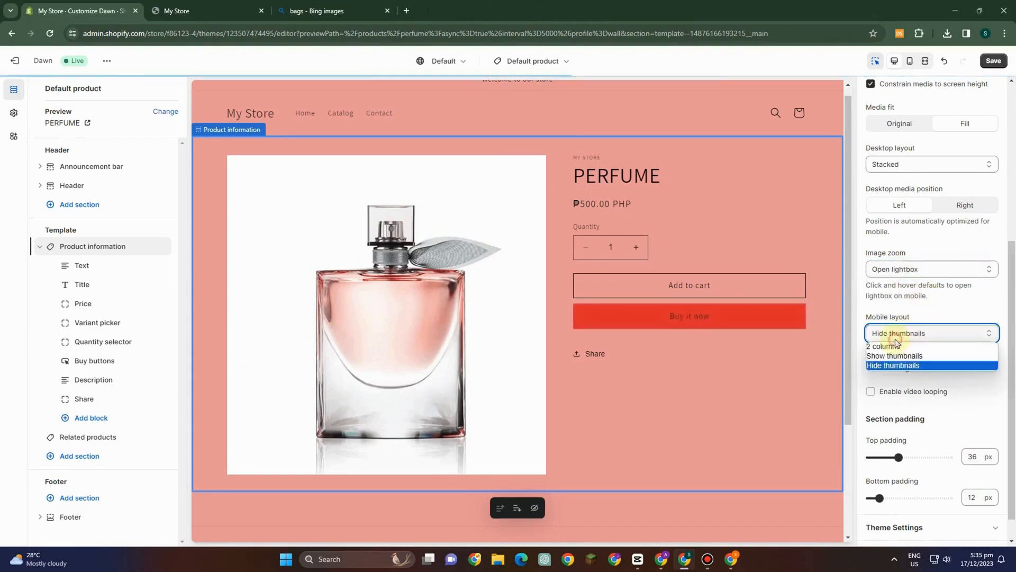
left_click(896, 347)
Step: Set the product information section's top and bottom padding to 44 px and save the template
mouse_move(899, 457)
left_mouse_down()
mouse_move(922, 460)
mouse_move(905, 457)
mouse_move(924, 469)
mouse_move(905, 469)
left_mouse_up()
scroll(908, 483, "down", 1)
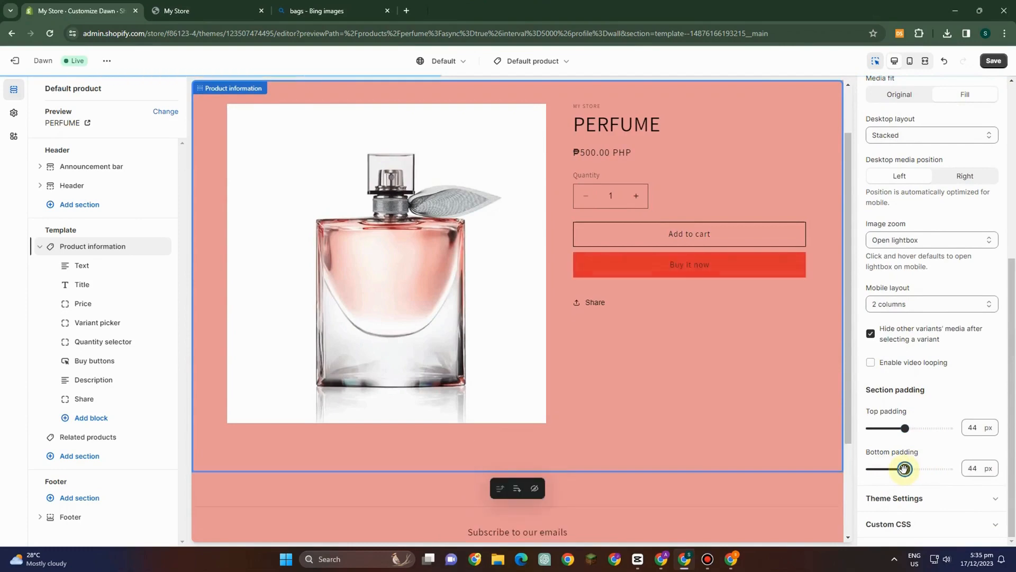
scroll(994, 415, "up", 4)
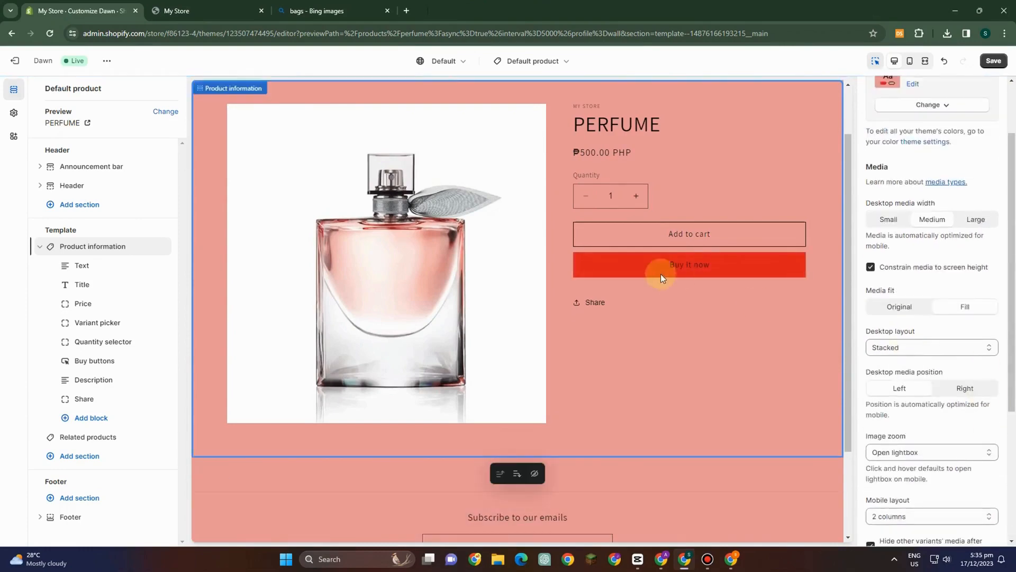
scroll(660, 274, "up", 2)
scroll(870, 361, "up", 2)
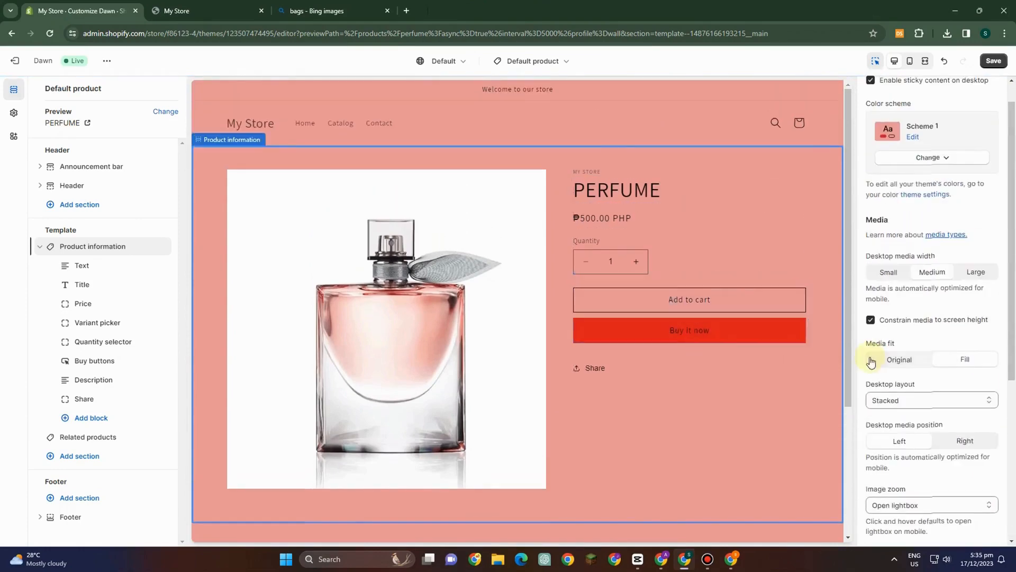
left_click(991, 61)
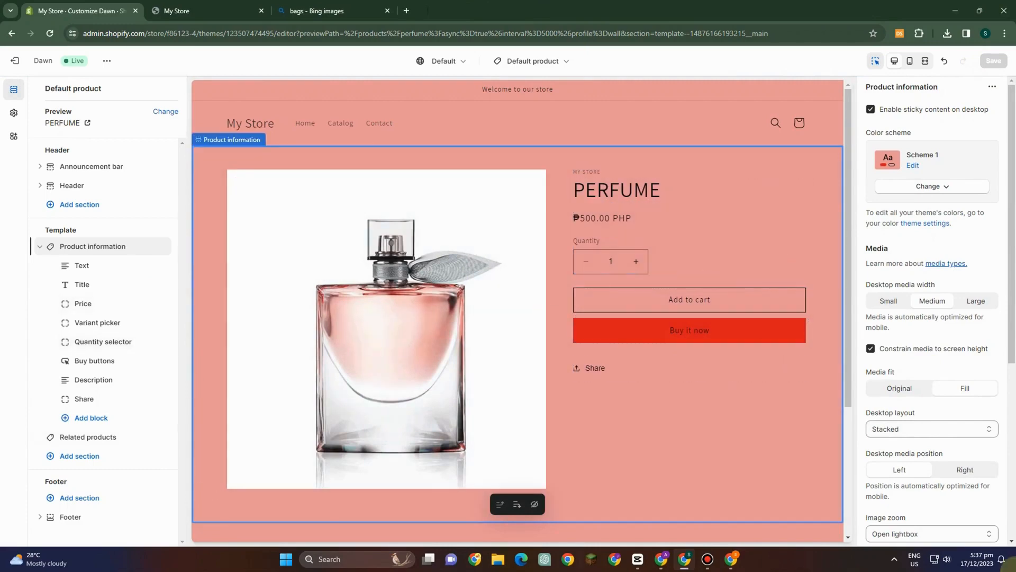
Step: Add two text blocks below Share in the product information section and hide the Text block above the title
left_click(101, 421)
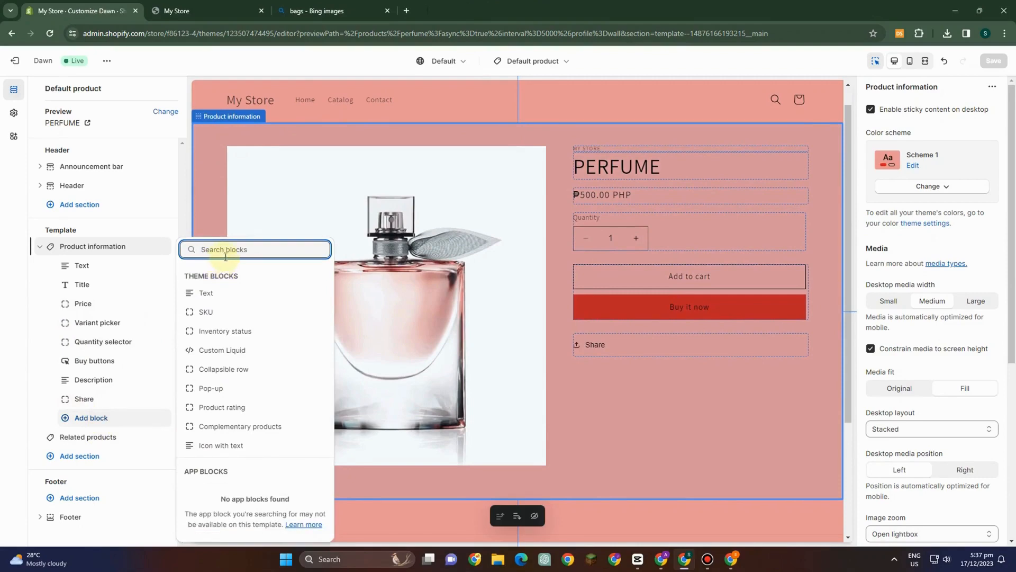
type("Com")
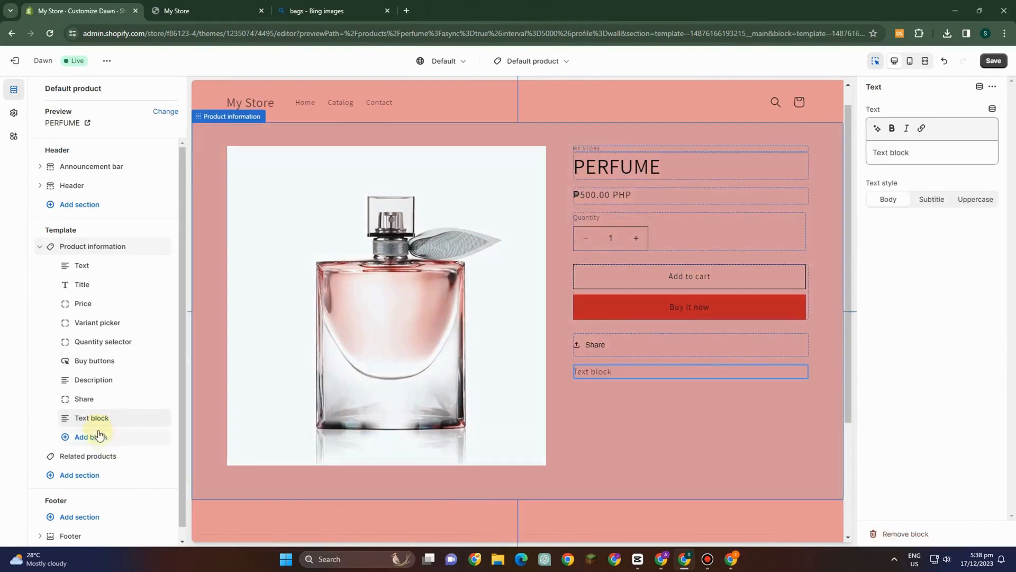
left_click(117, 422)
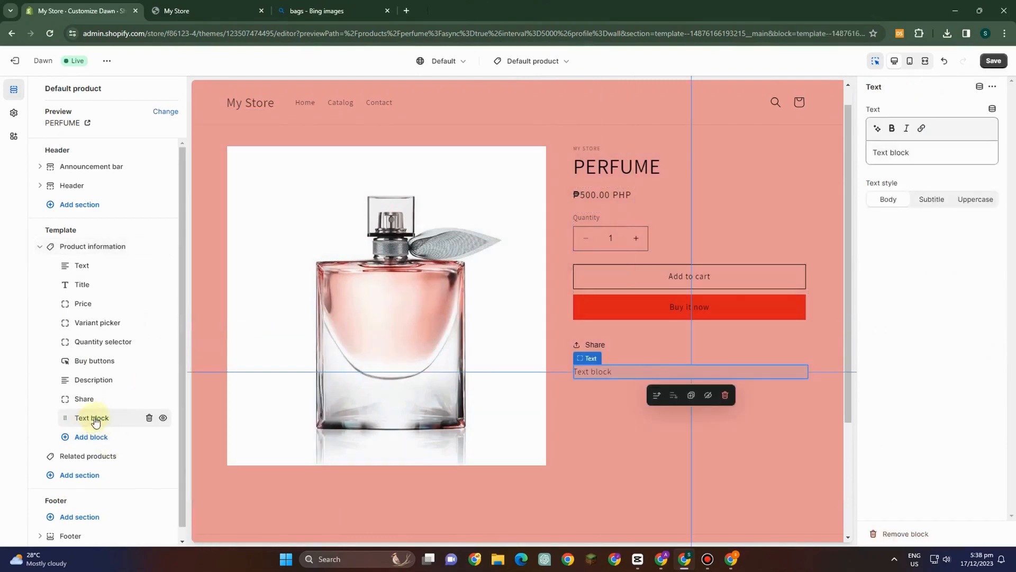
triple_click(610, 370)
left_click(578, 356)
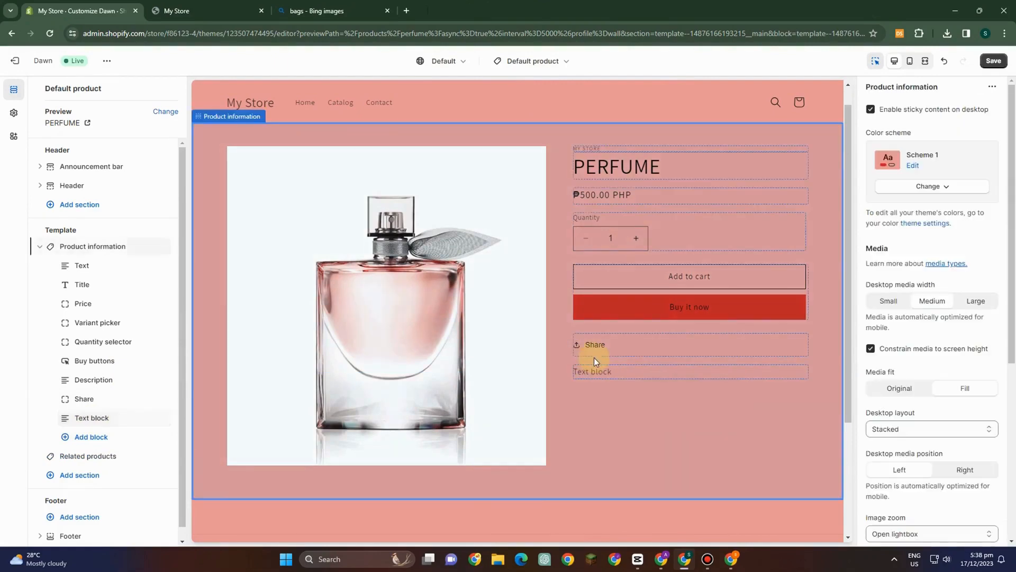
left_click(105, 266)
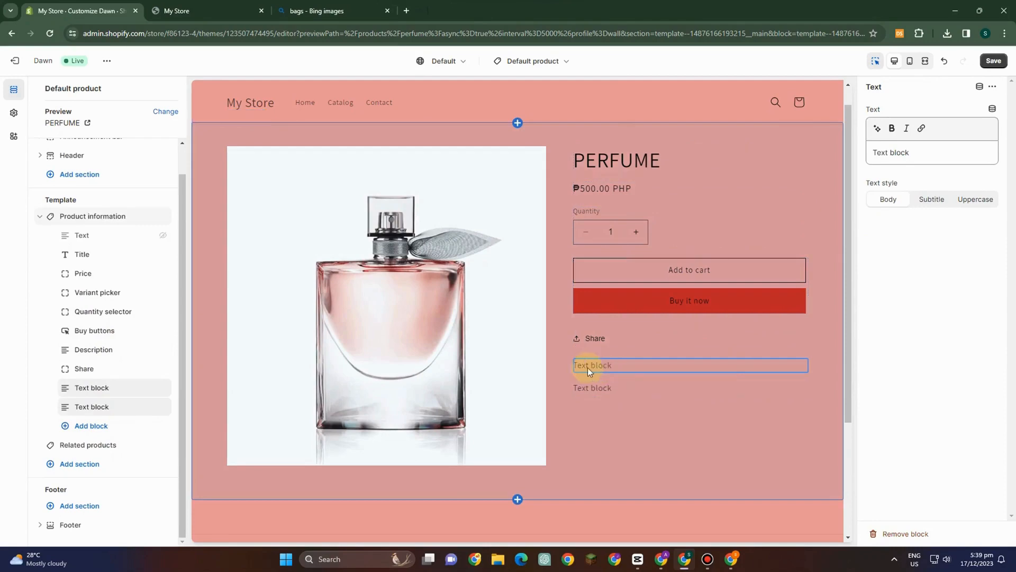
Step: Delete both added text blocks and leave the theme editor, discarding the unsaved changes
left_click(591, 367)
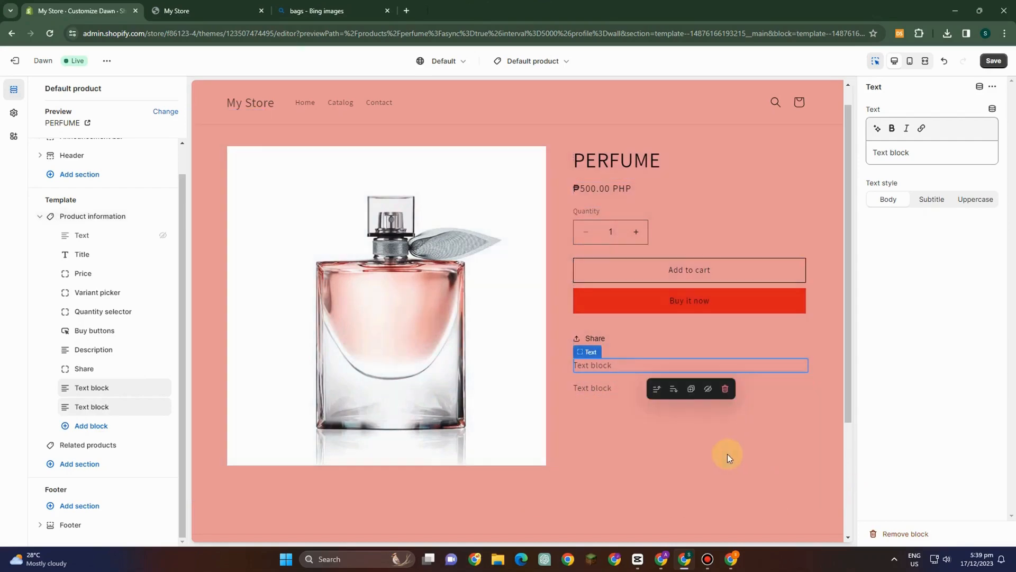
left_click(729, 388)
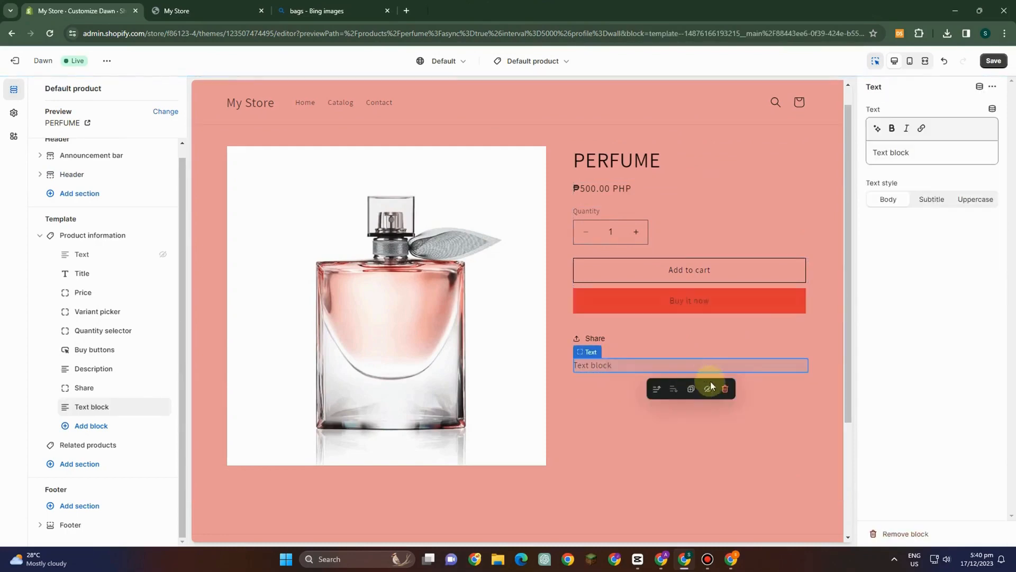
left_click(716, 388)
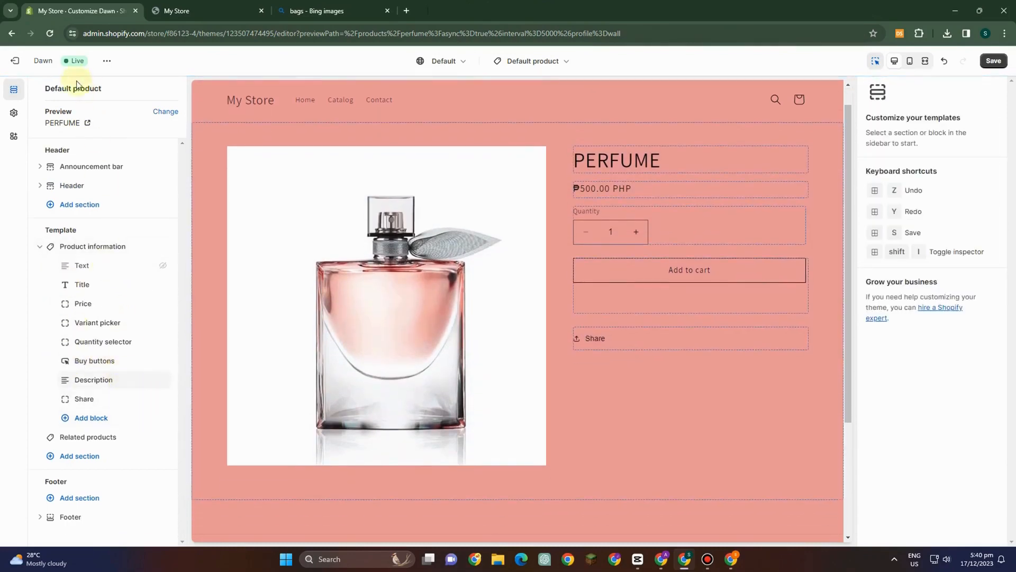
left_click(31, 62)
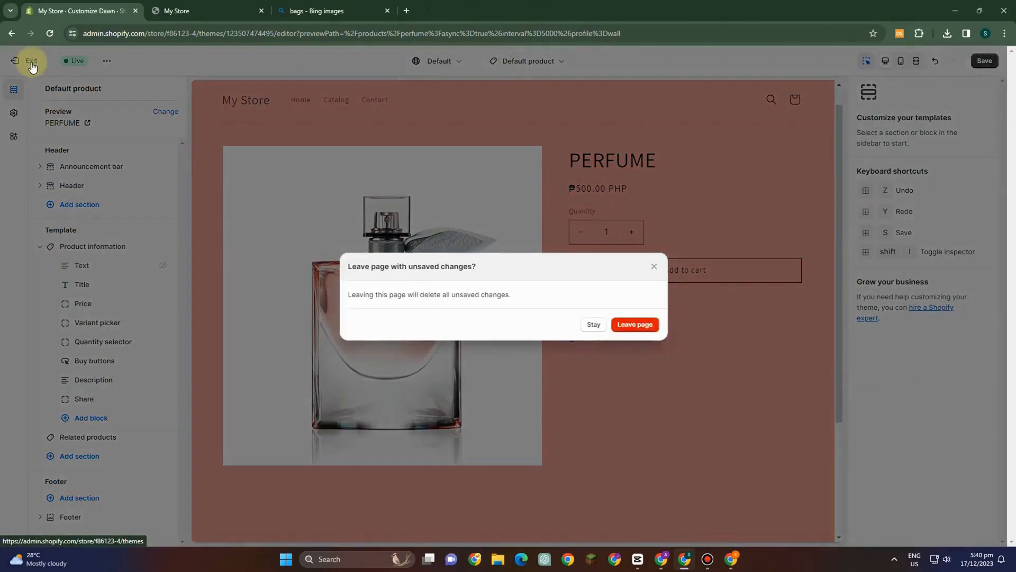
left_click(621, 328)
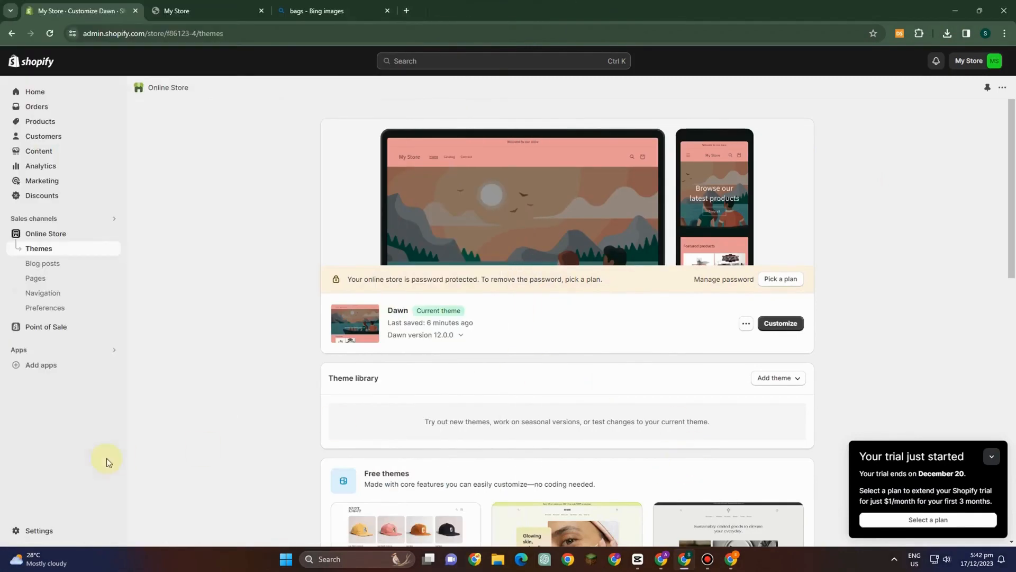
Step: Open the product metafields in the store's custom data settings and start a new definition
left_click(15, 531)
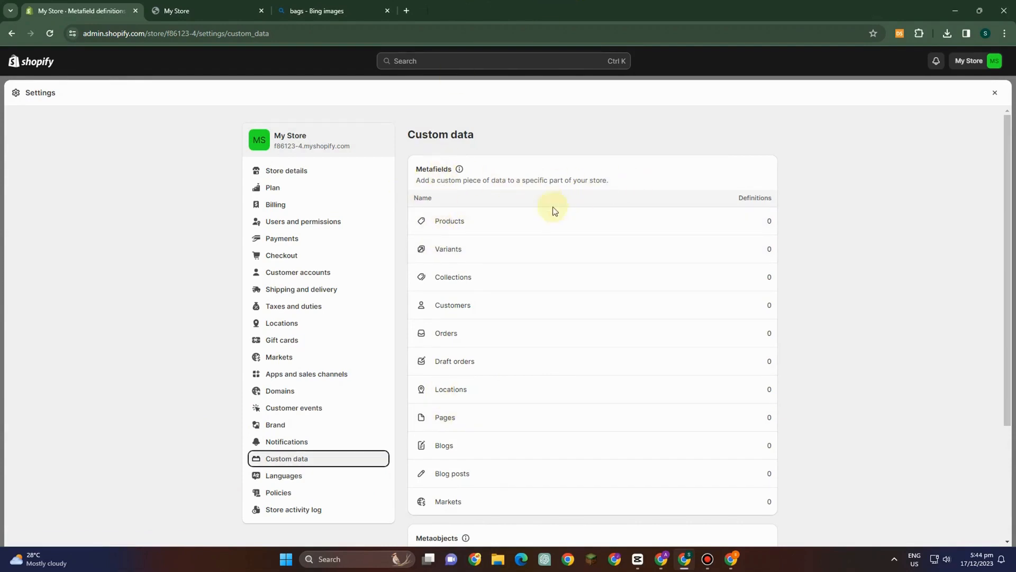
left_click(462, 220)
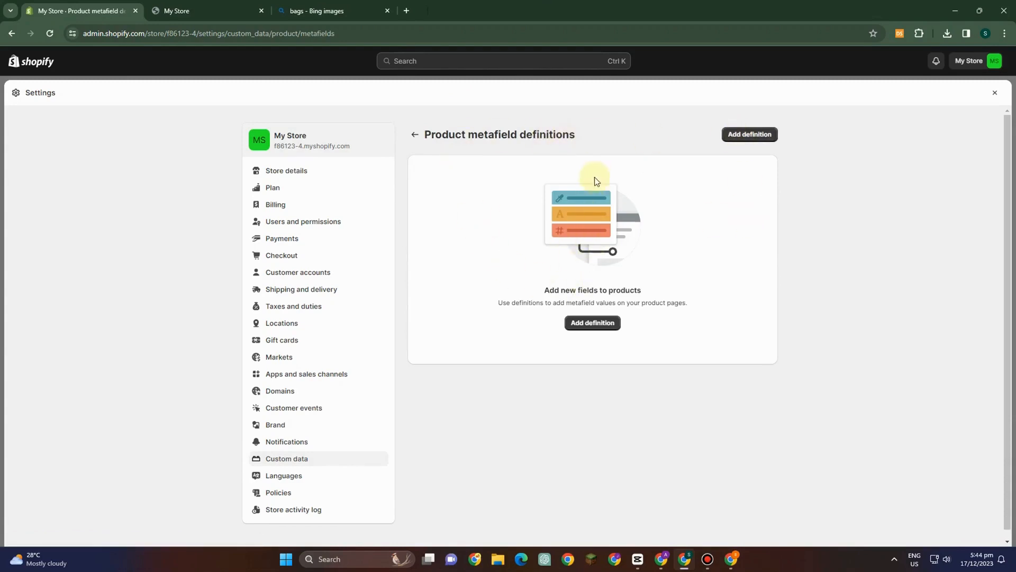
left_click(593, 323)
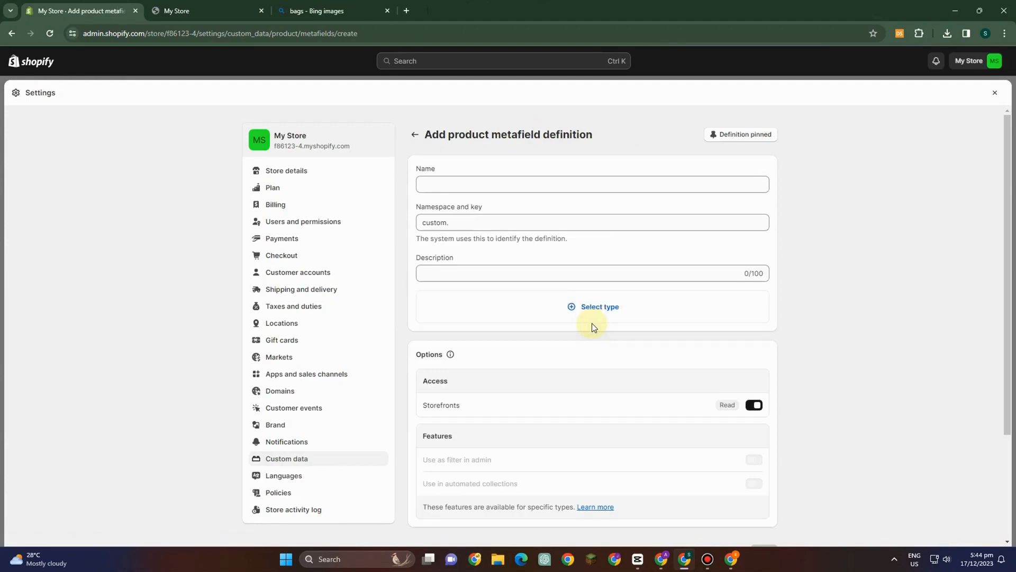
Step: Name the new product metafield definition Composition and accept it as a custom definition
left_click(446, 186)
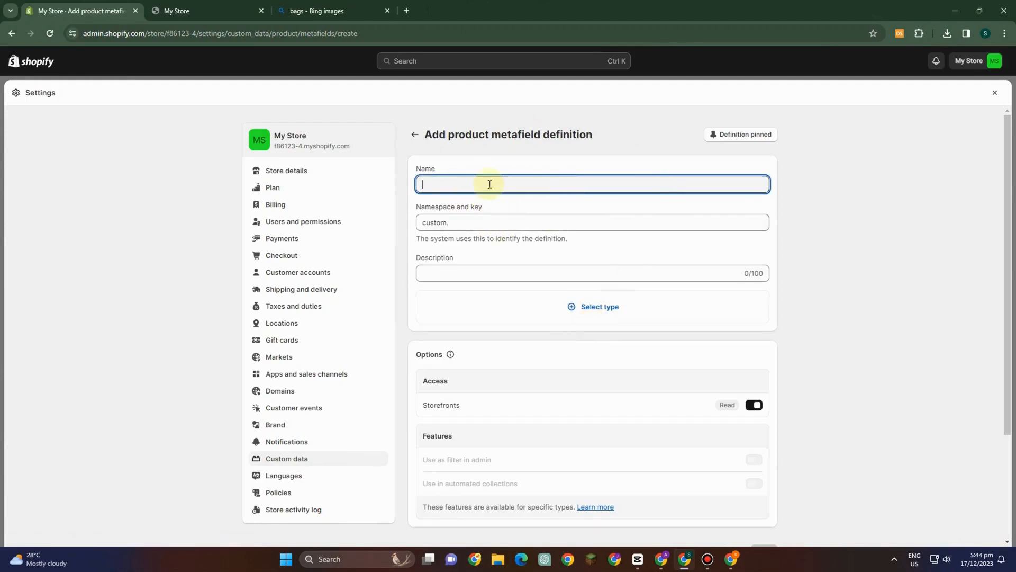
left_click(424, 173)
left_click(433, 183)
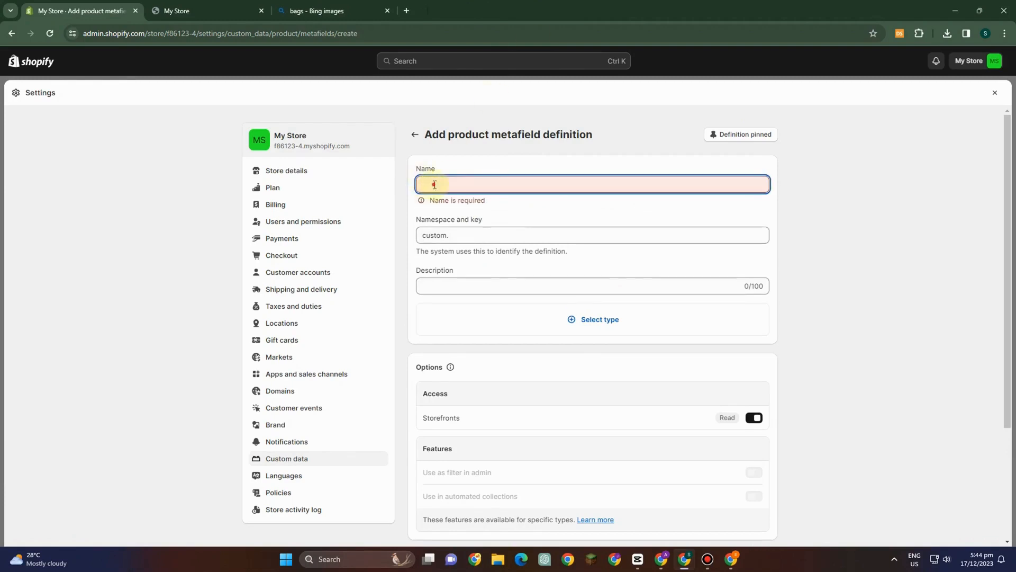
type("Com")
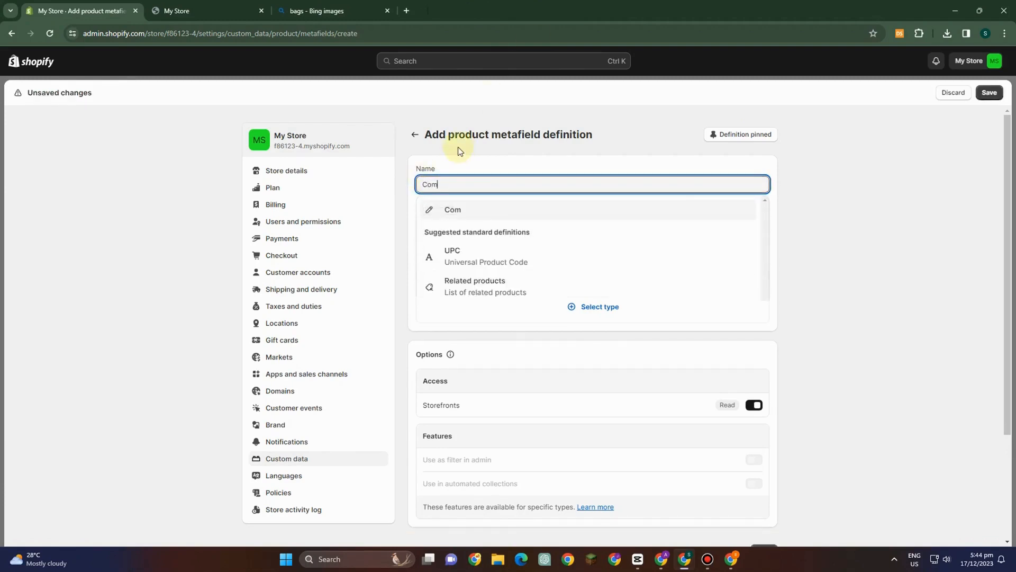
type("p")
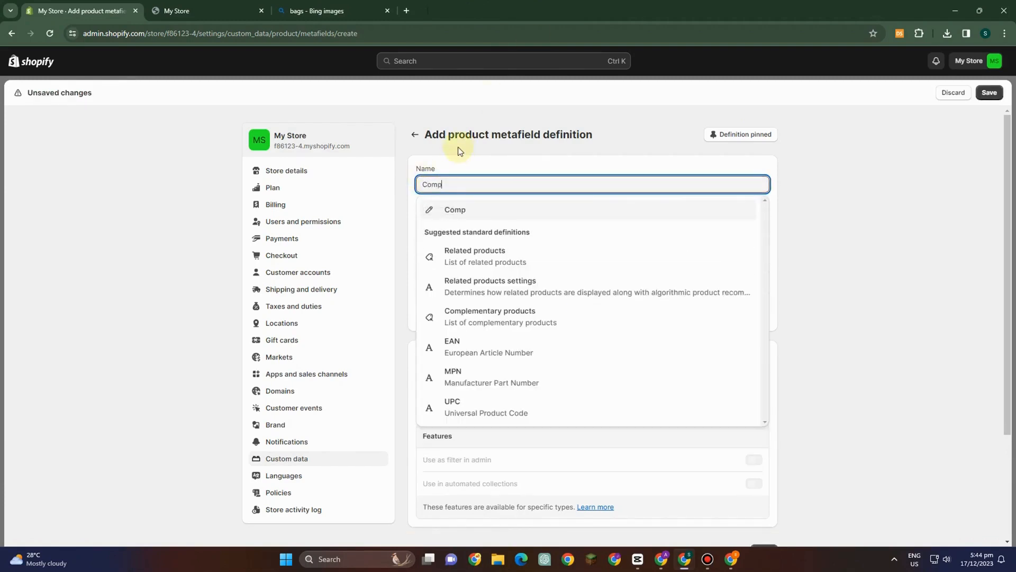
type("osition")
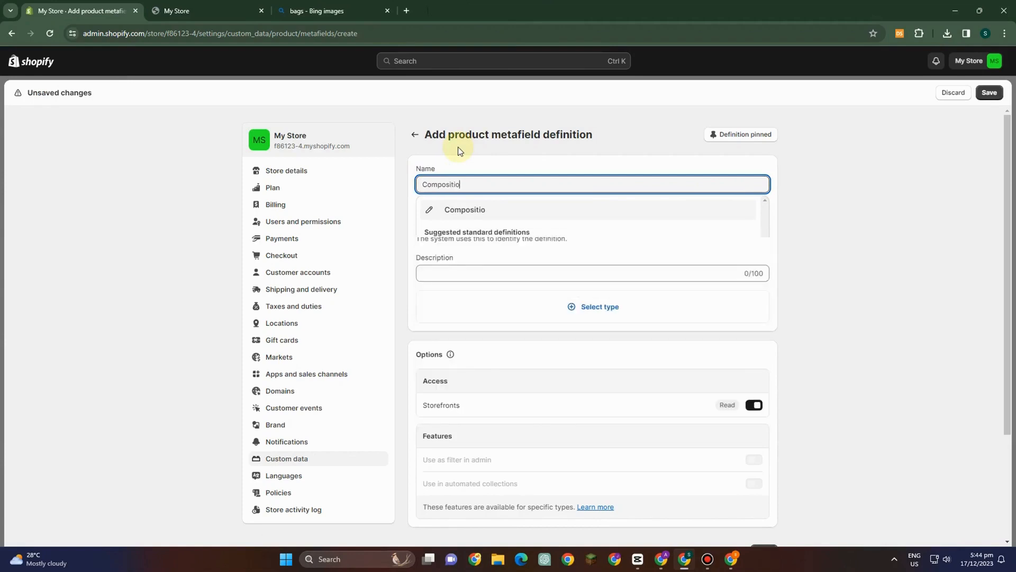
left_click(471, 212)
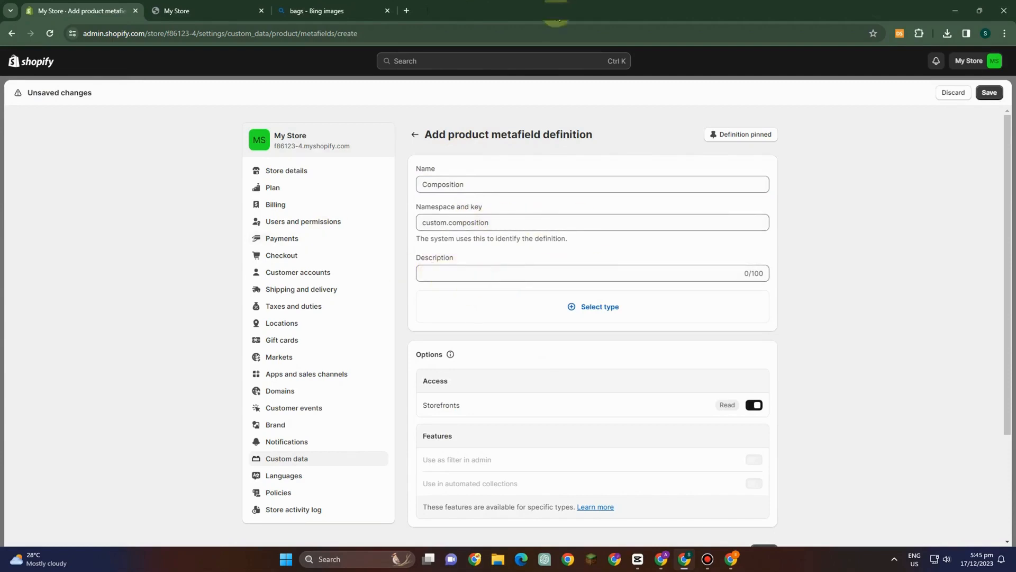
Step: Look through the available metafield types and choose Multi-line text for the Composition definition
left_click(606, 316)
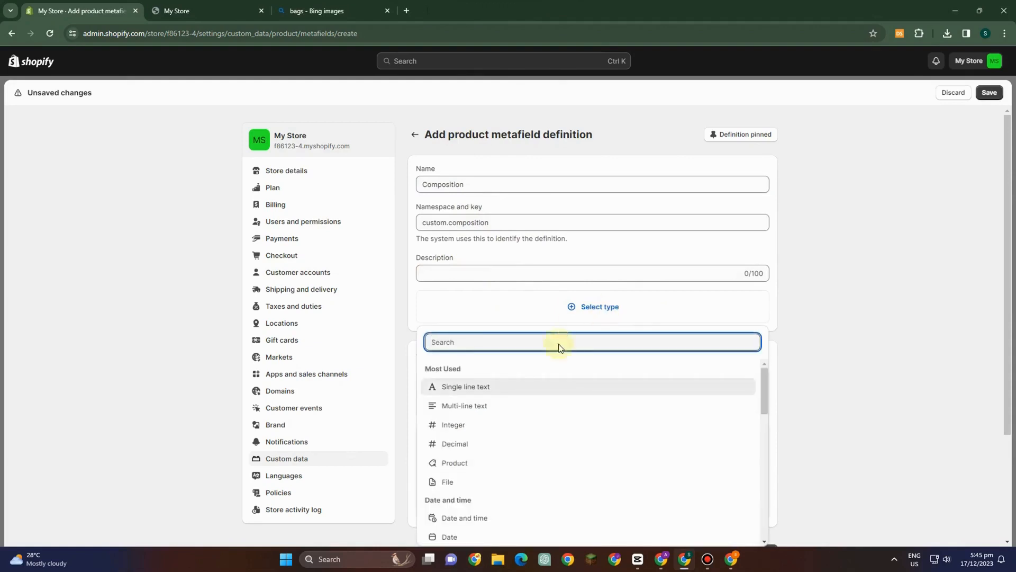
scroll(545, 370, "down", 1)
scroll(533, 379, "up", 1)
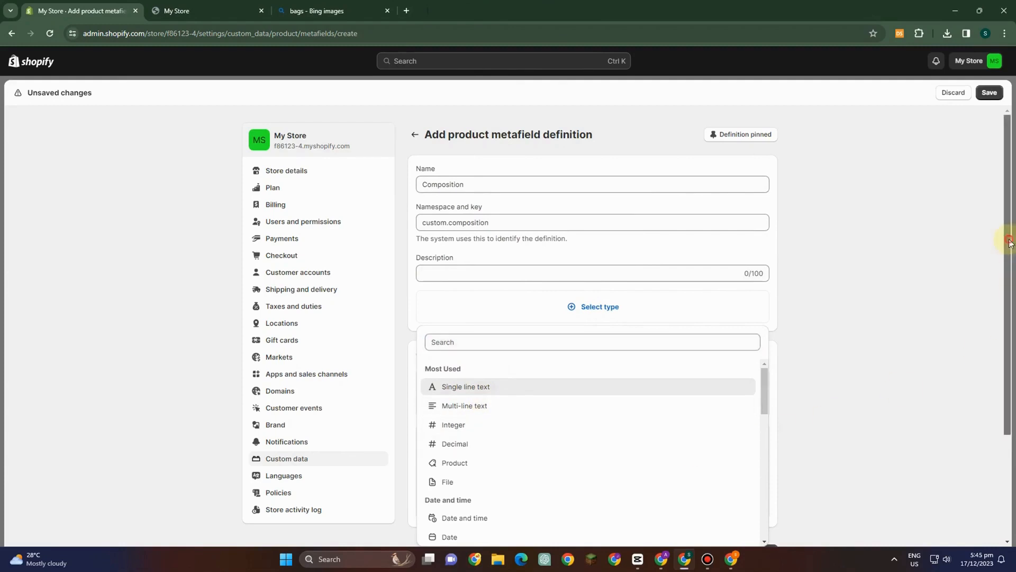
left_click_drag(1009, 238, 1005, 346)
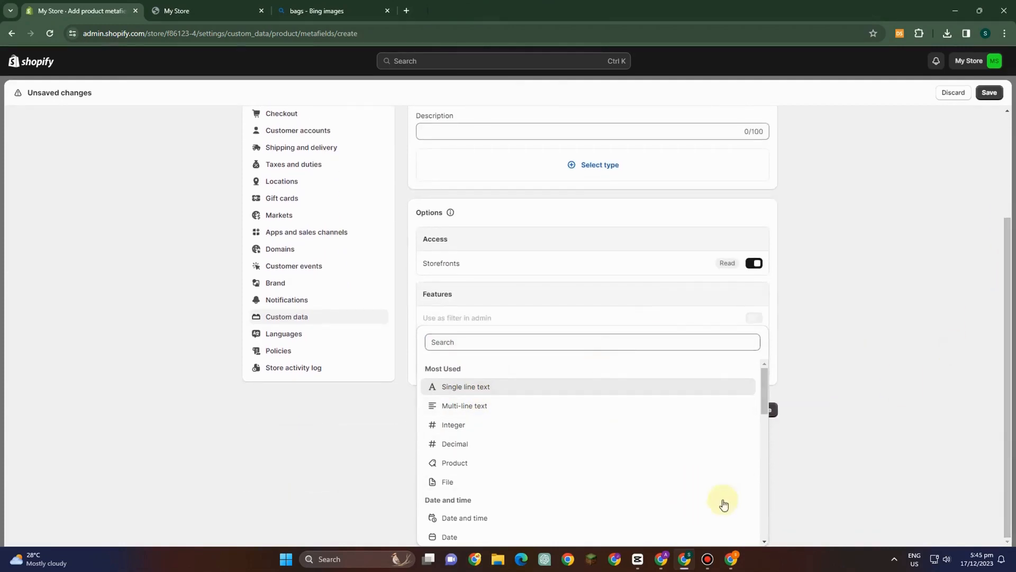
scroll(722, 503, "down", 3)
scroll(475, 429, "up", 1)
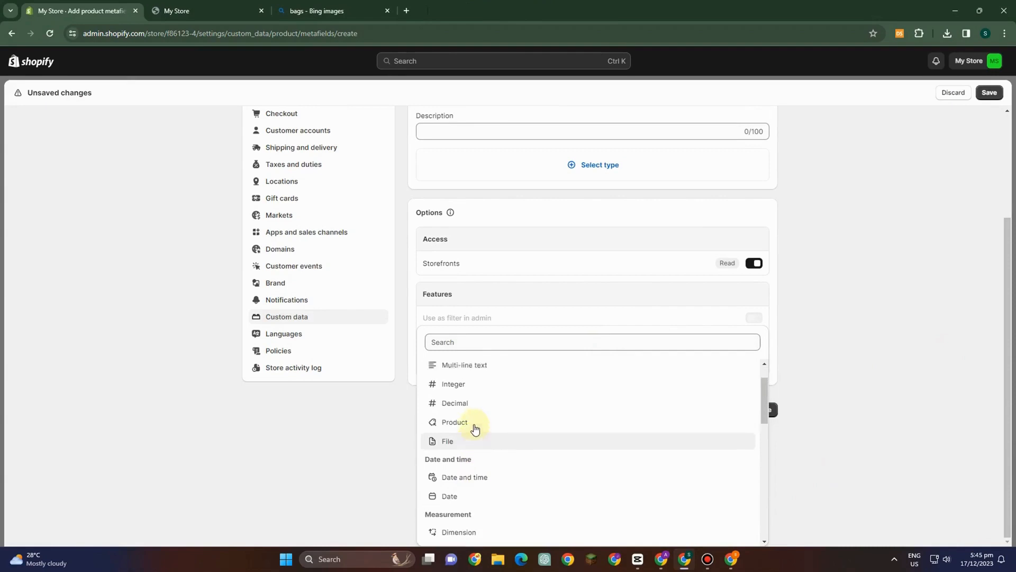
scroll(466, 472, "down", 1)
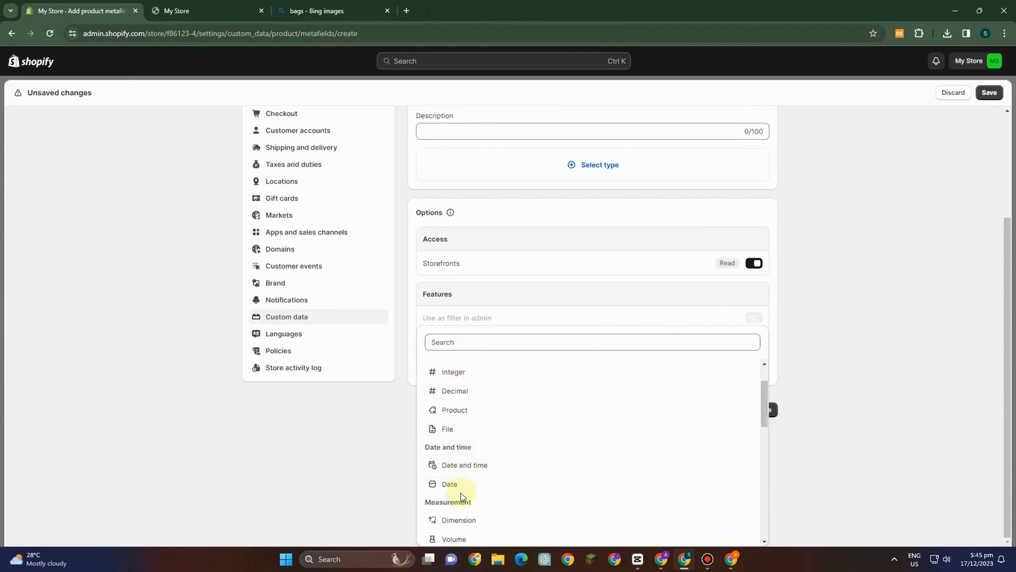
scroll(466, 485, "down", 2)
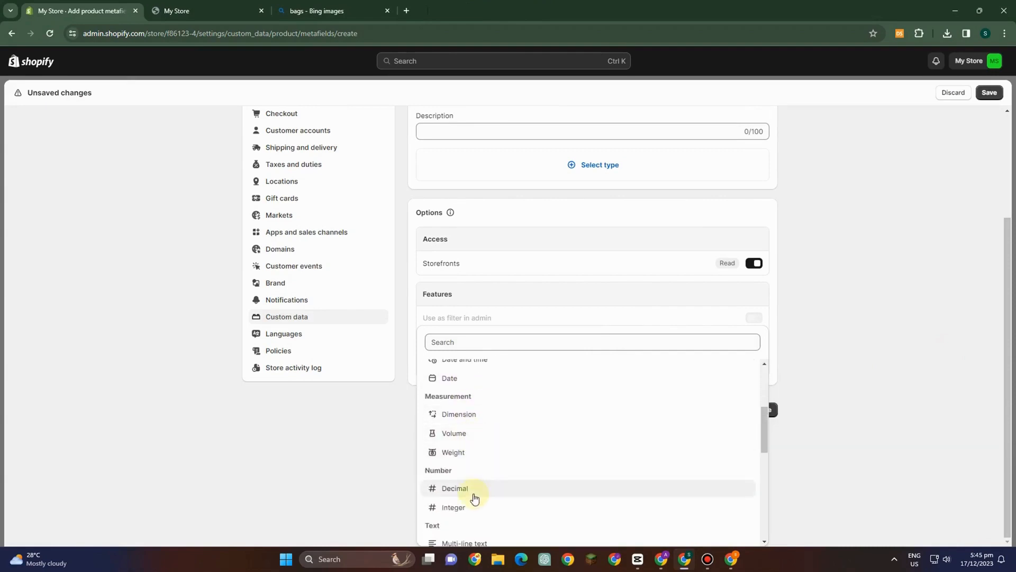
scroll(473, 494, "down", 2)
scroll(508, 455, "up", 5)
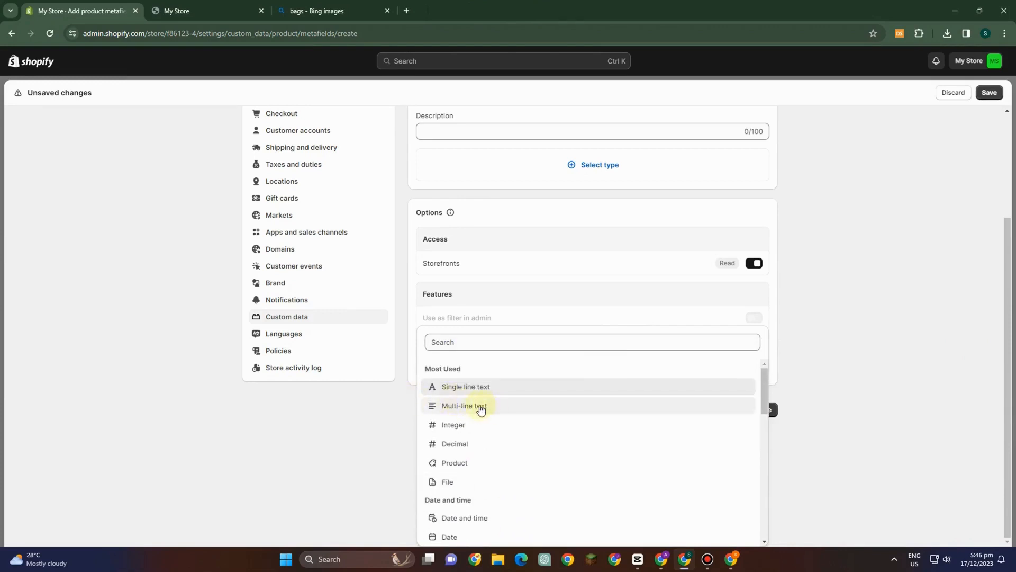
left_click(469, 410)
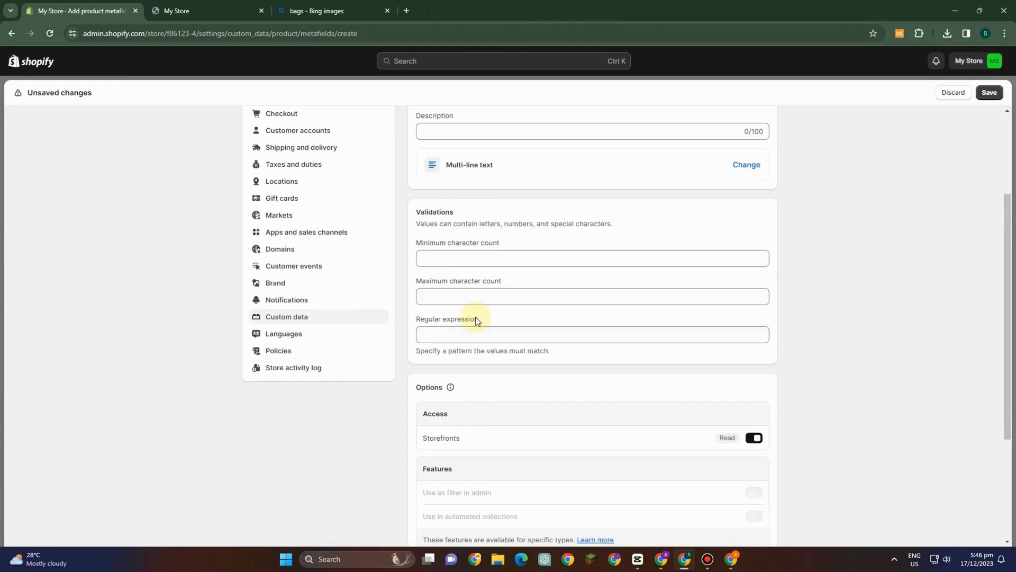
Step: Set the Composition metafield's validations to minimum 0 and maximum 100 characters, with the Alphabetical characters pattern ^[a-zA-Z]+$ as regular expression
left_click(479, 258)
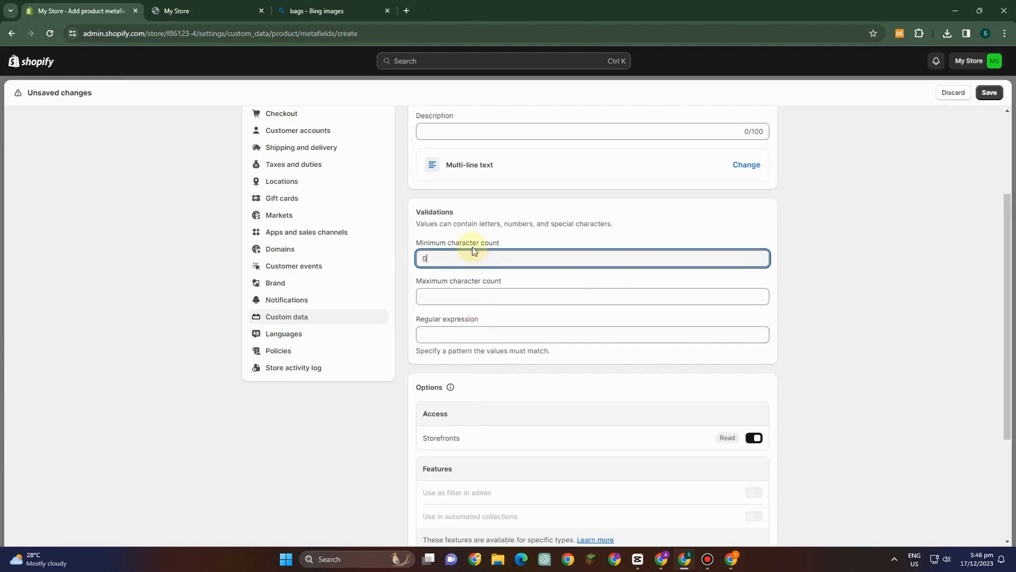
left_click(477, 298)
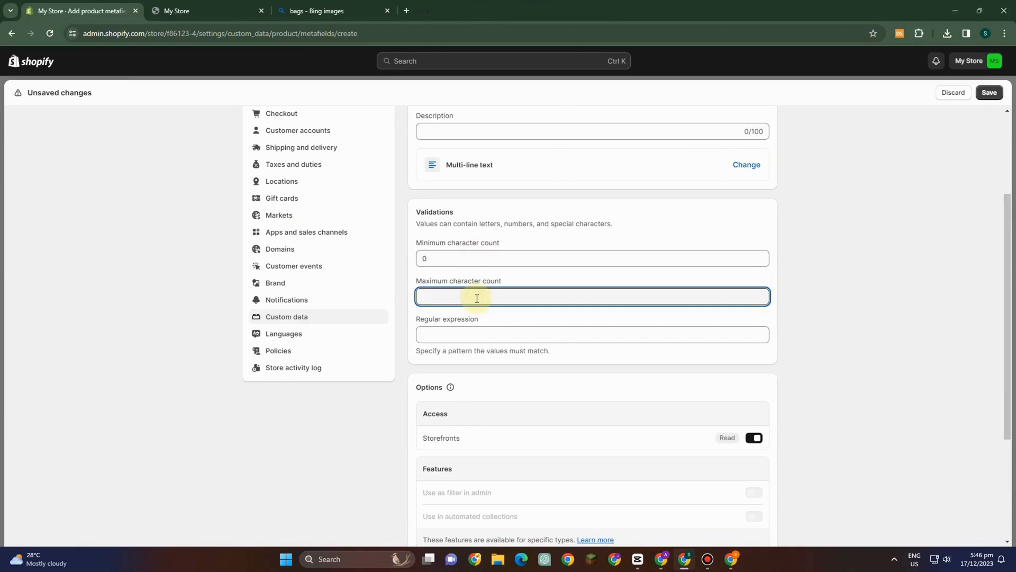
left_click(483, 332)
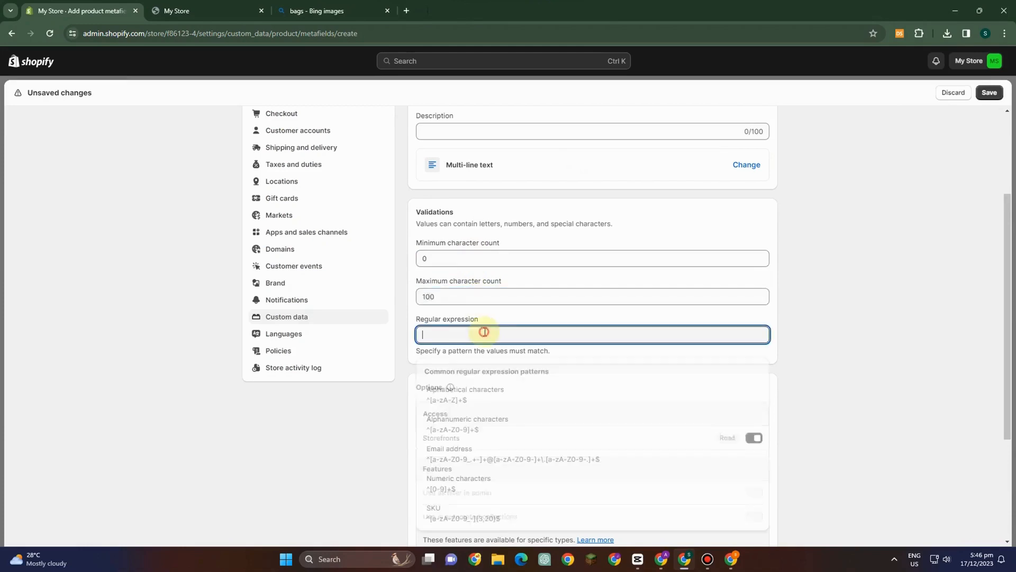
left_click(474, 398)
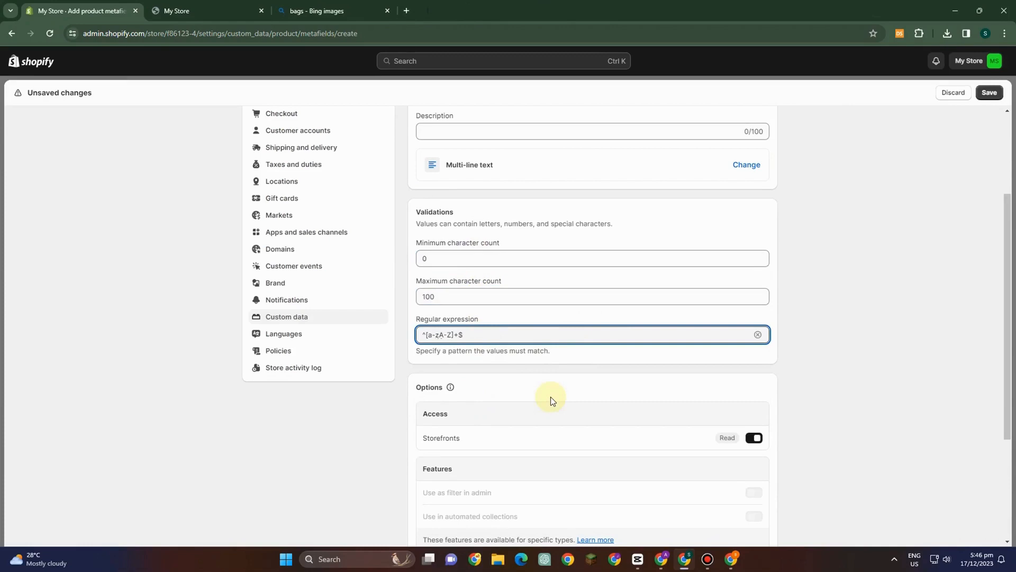
left_click(566, 336)
Step: Set the minimum character count to 1 and save the Composition metafield definition
left_click(433, 260)
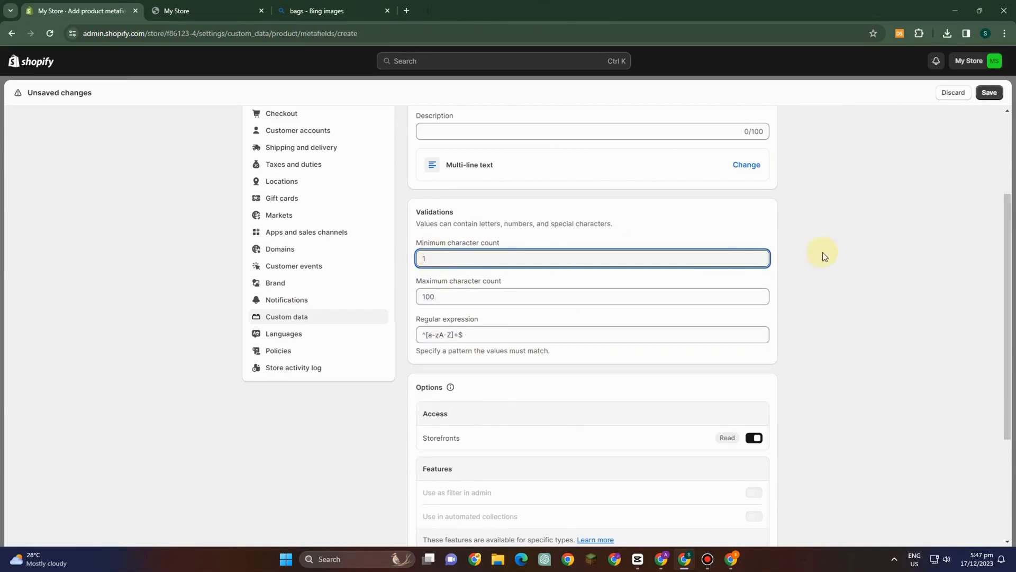
scroll(817, 254, "up", 3)
left_click(988, 91)
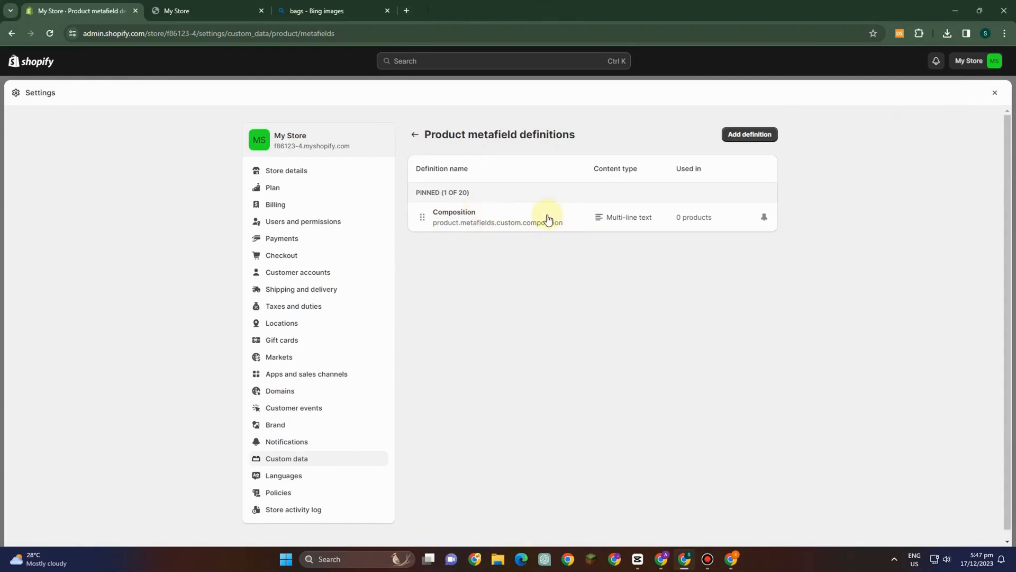
Step: Leave the store settings and open the PERFUME product from the product list
left_click(995, 93)
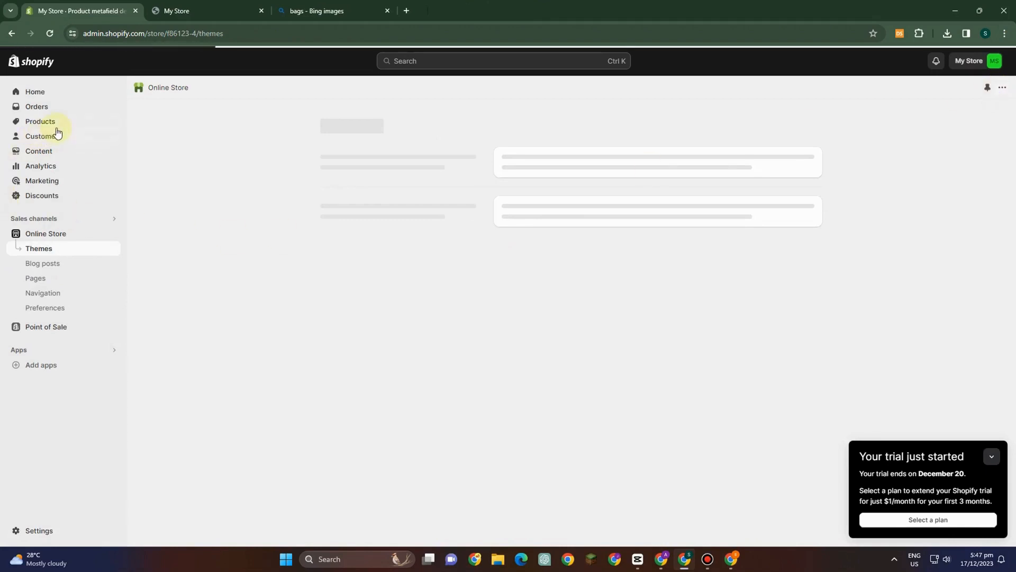
left_click(51, 126)
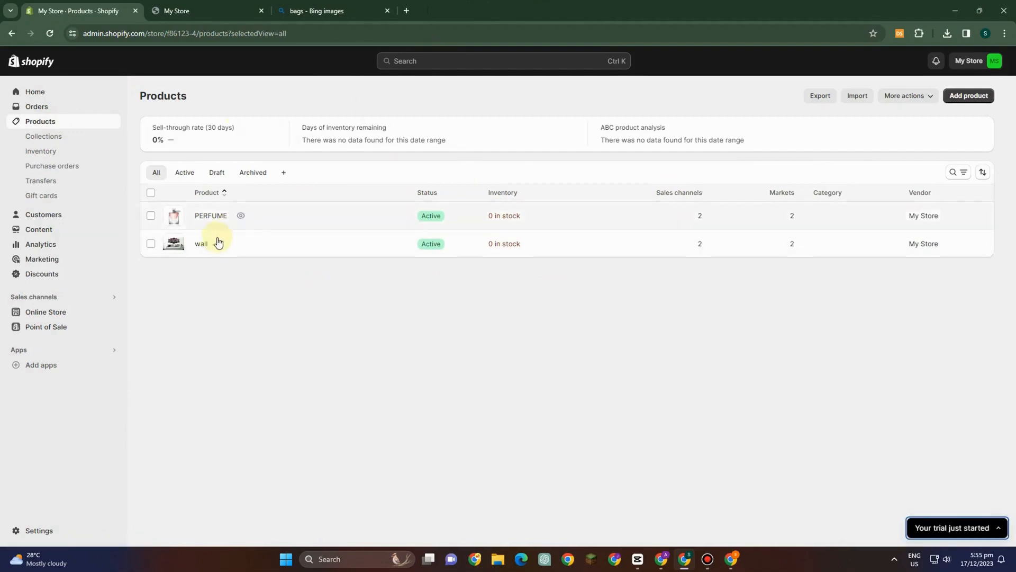
left_click(349, 229)
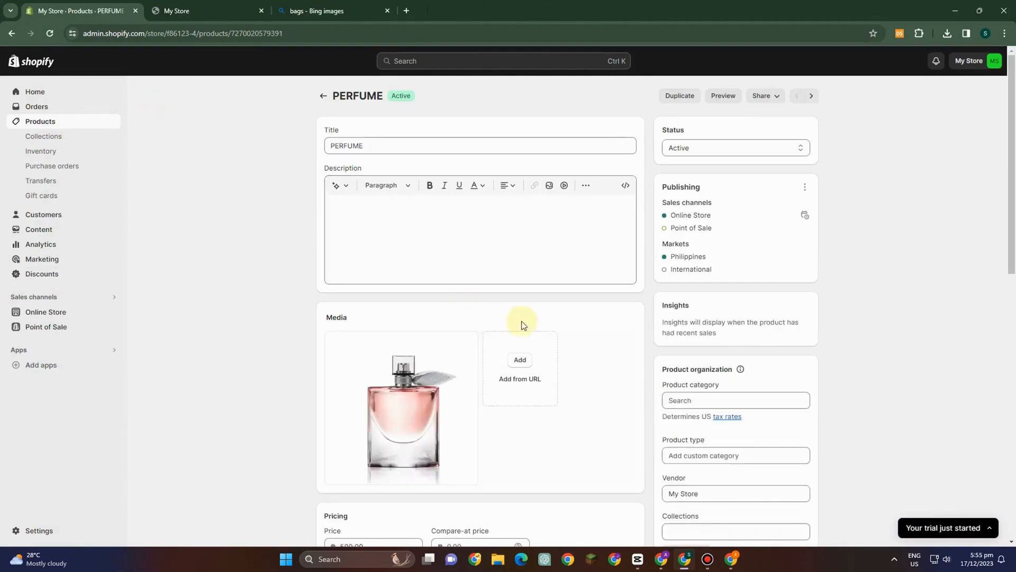
Step: Enter "50% Mixture of essential oils or fragrances 50 % Fixatives and solvents" in the Composition metafield and try to save the product
scroll(659, 284, "down", 10)
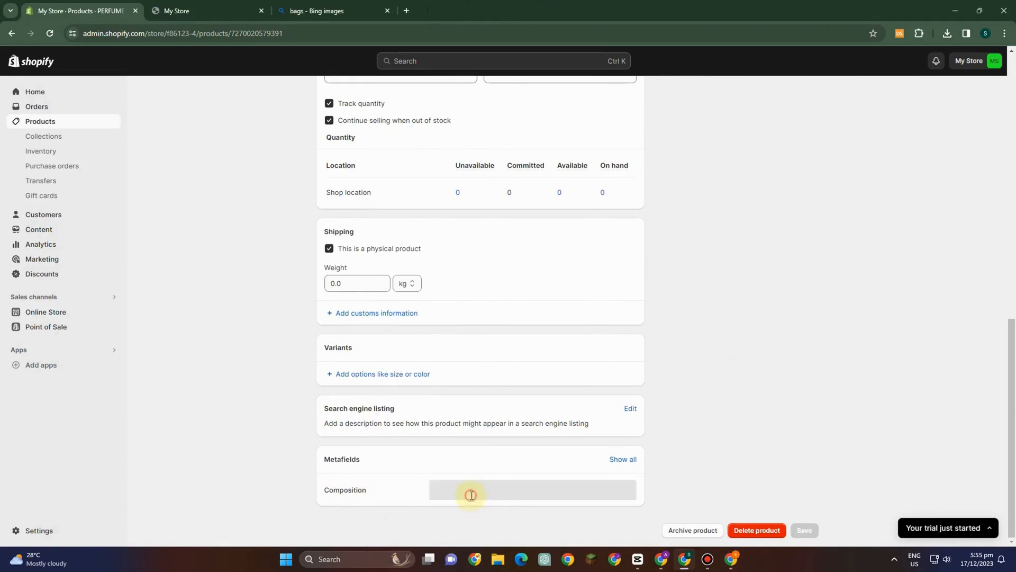
left_click(471, 479)
scroll(471, 477, "down", 1)
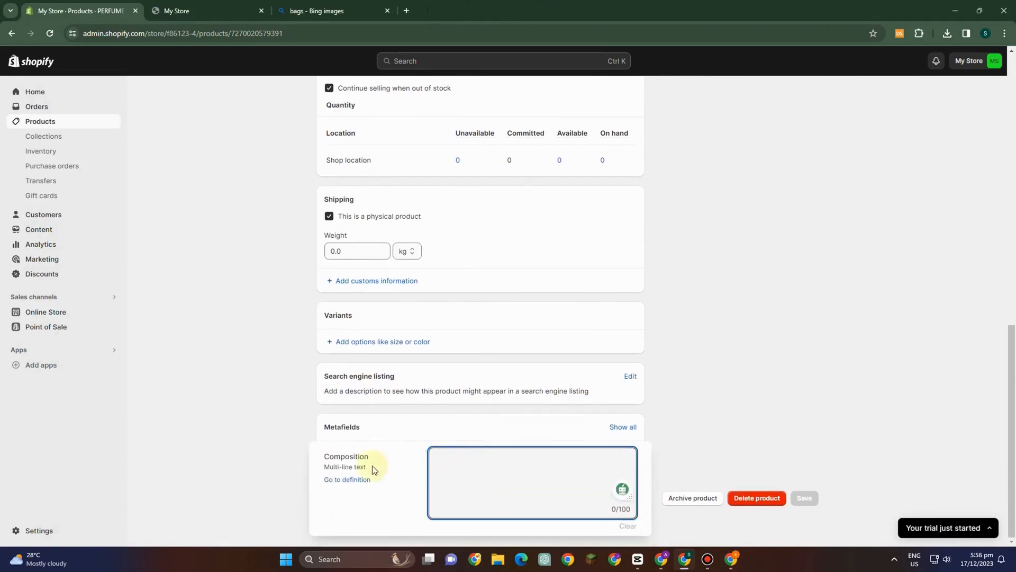
type("50%  Mixture of essential oils or fragrances 50 % Fixatives and solvents")
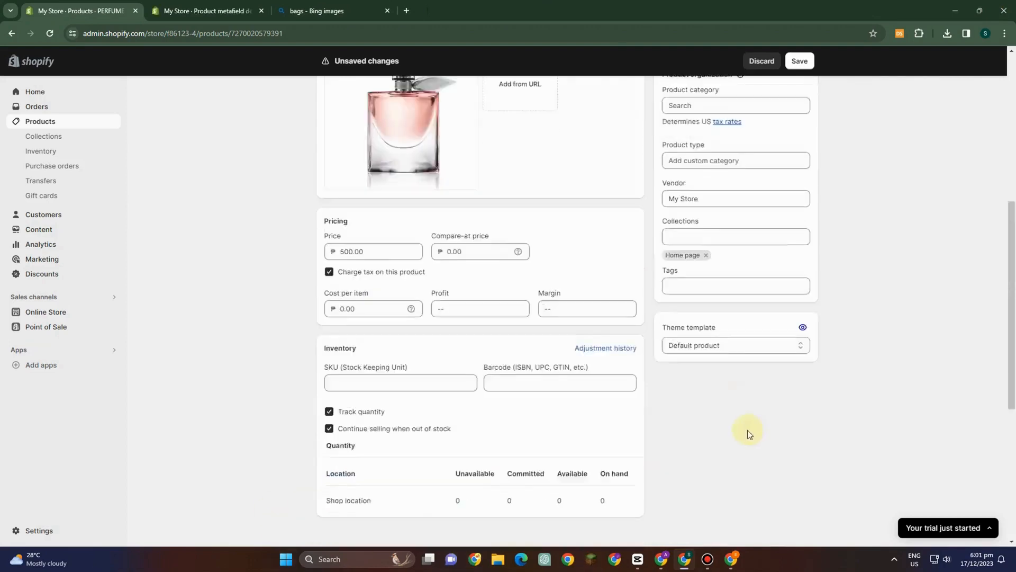
scroll(582, 459, "down", 5)
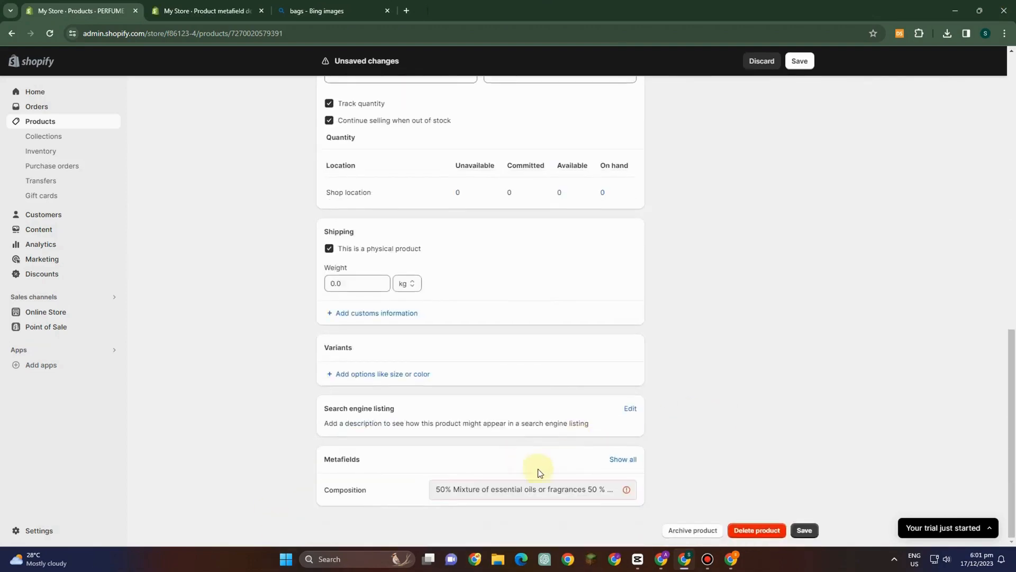
left_click(803, 530)
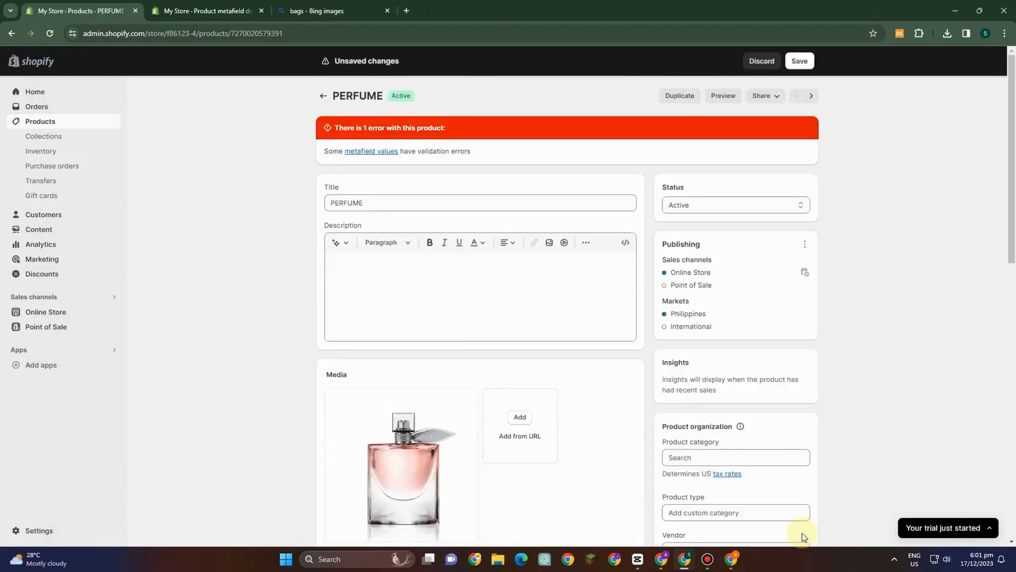
Step: Change the PERFUME product's Composition metafield to "20 Percent Pure Oil" and try to save the product
left_click(355, 320)
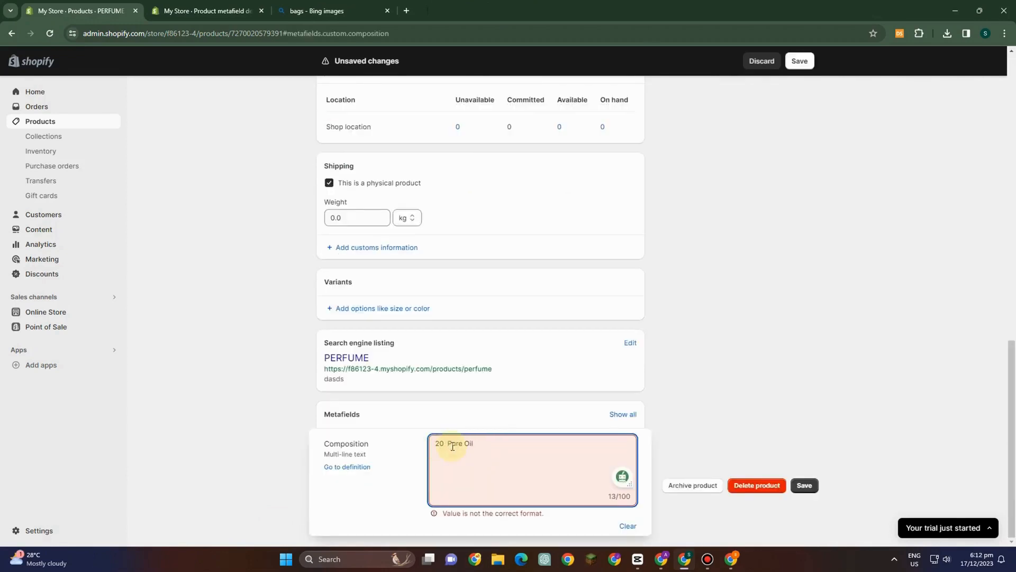
type("nt")
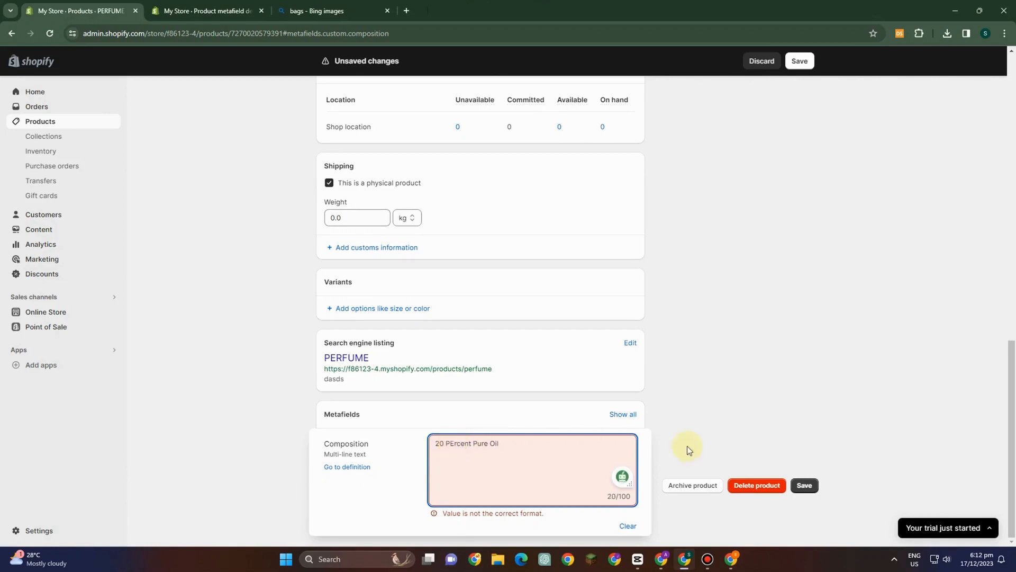
right_click(460, 449)
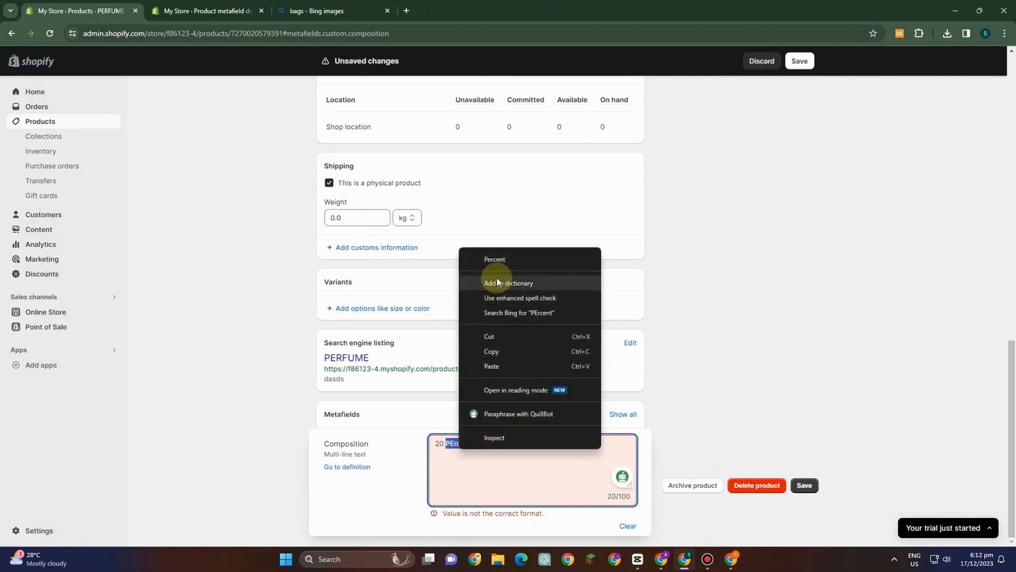
left_click(495, 258)
left_click(804, 485)
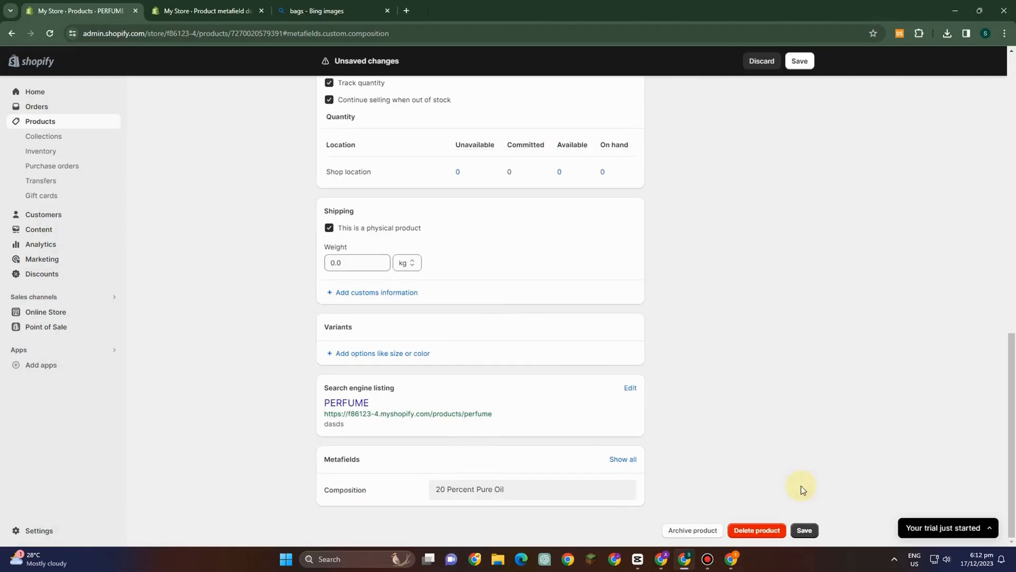
left_click(804, 530)
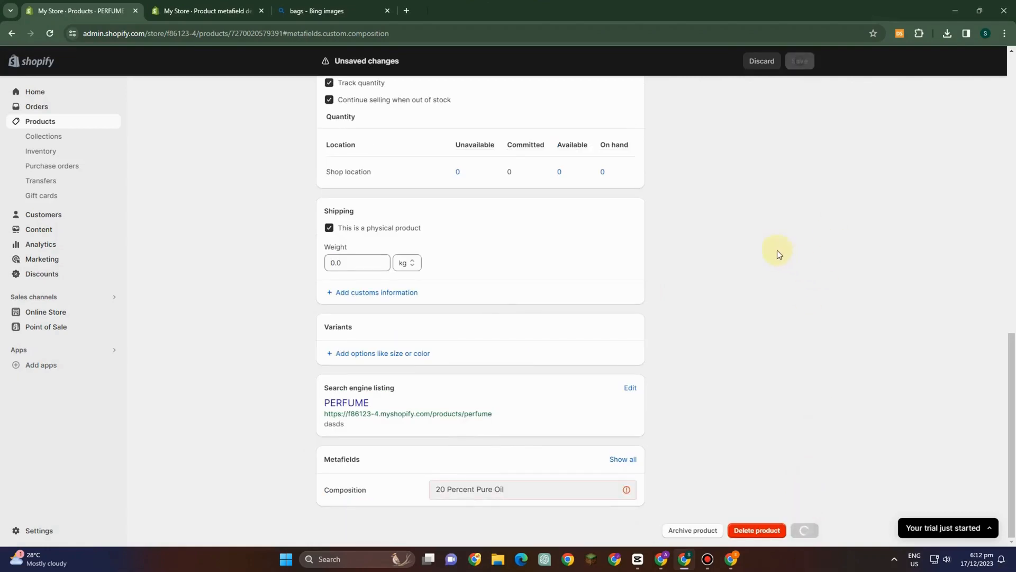
scroll(583, 284, "down", 10)
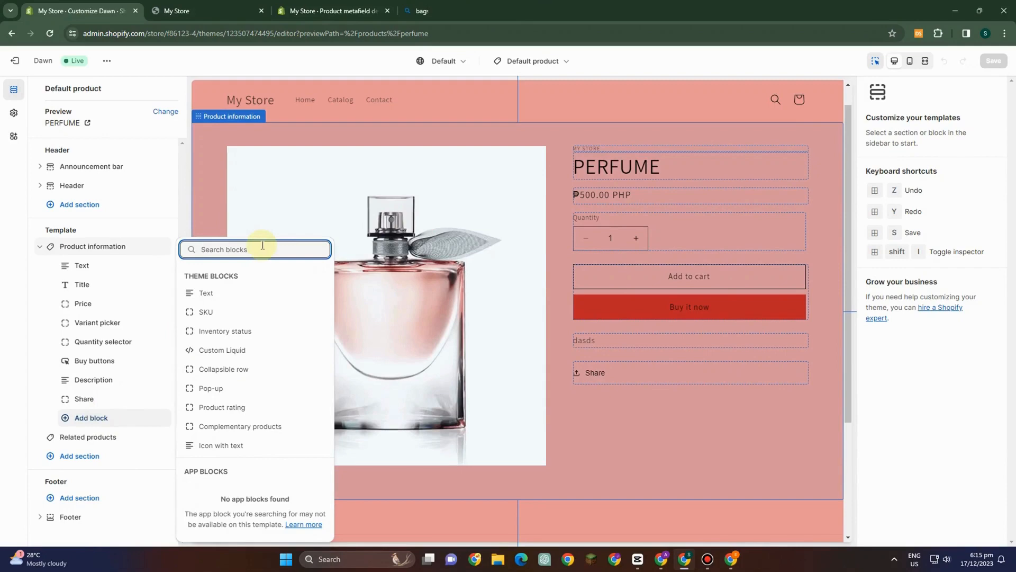
Step: Add a Text block to the Product information section of the default product template and set its text to Composition
type("c")
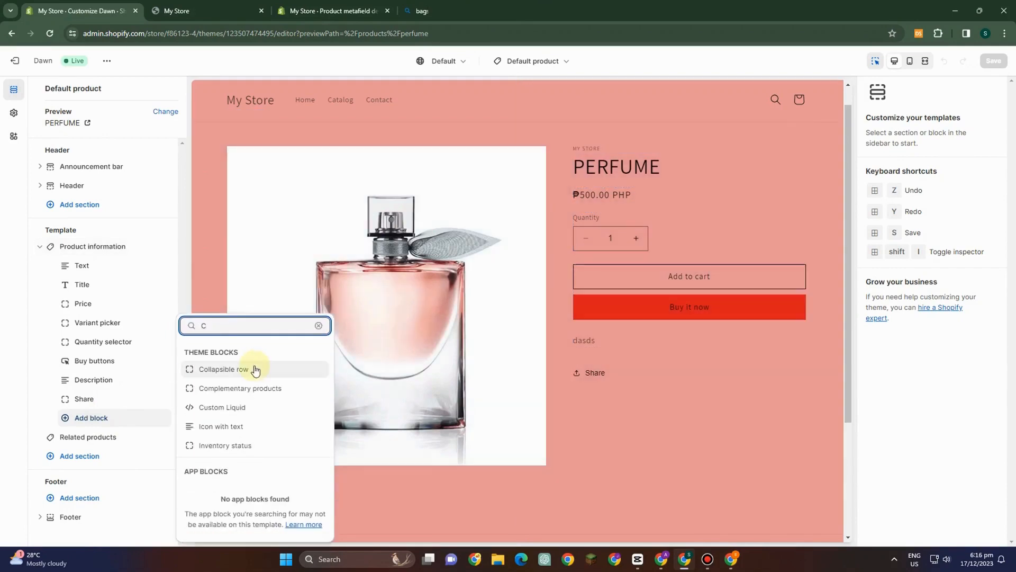
key("BackSpace")
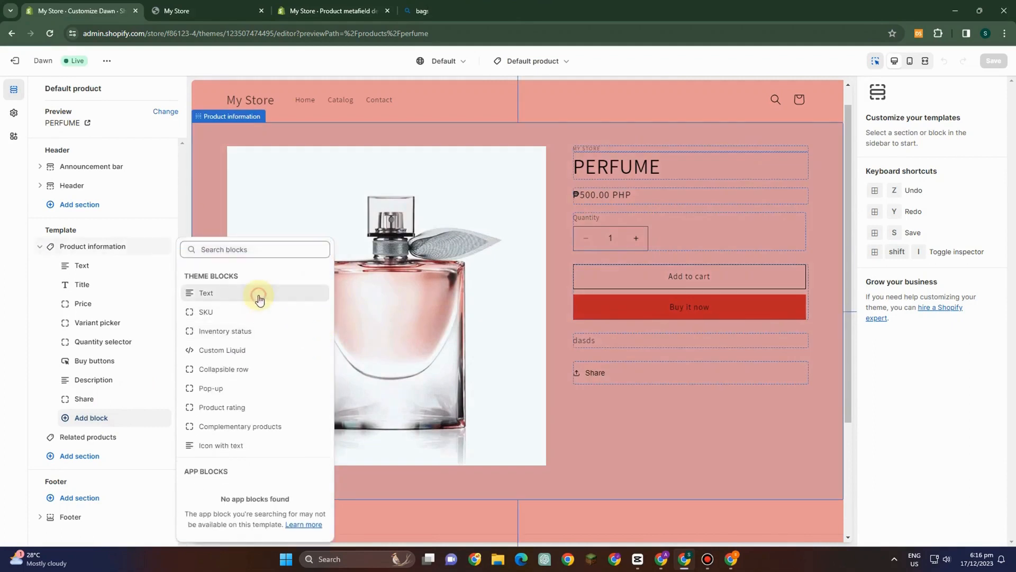
left_click(257, 294)
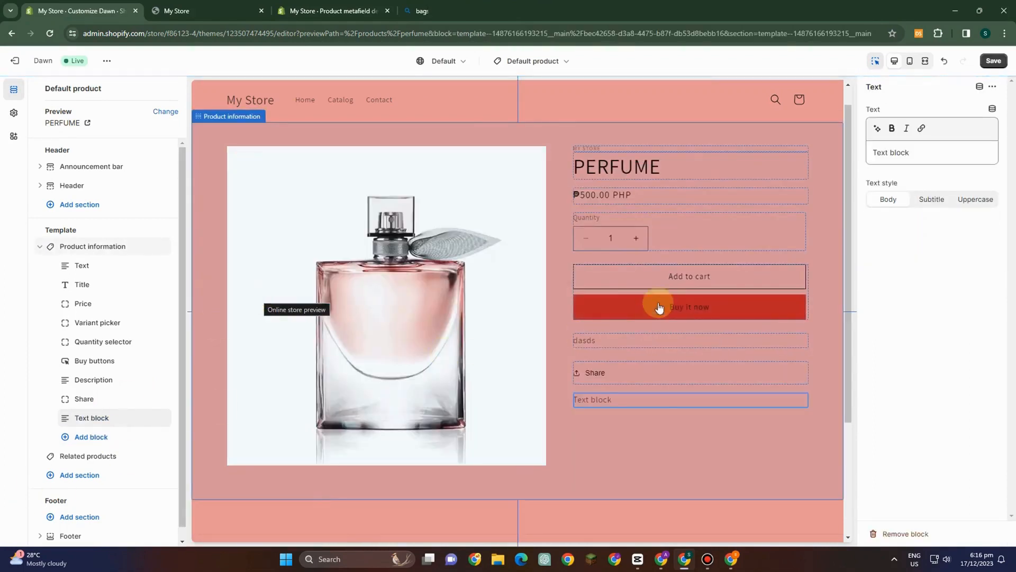
left_click(904, 152)
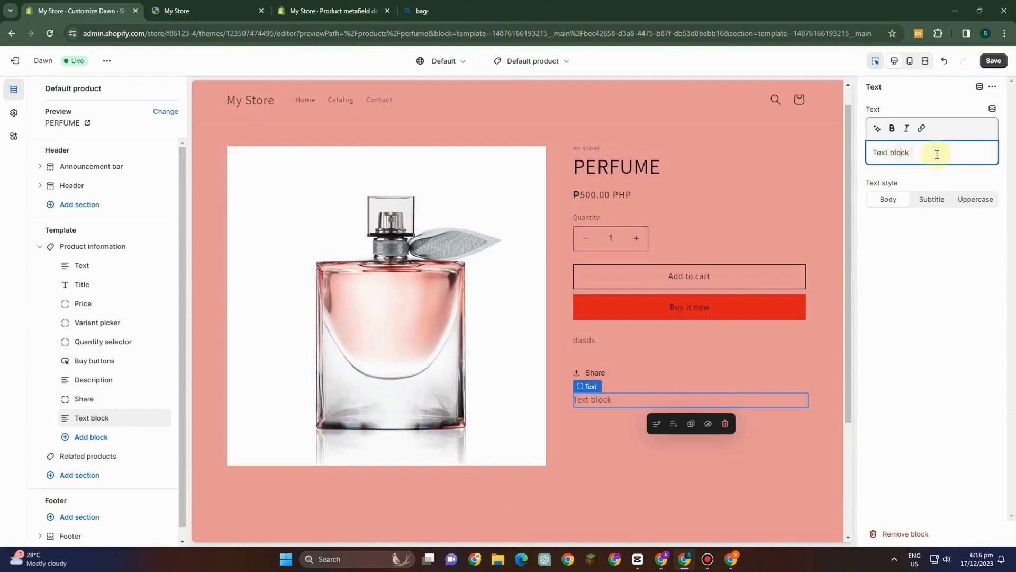
key("ctrl+a")
type("Com")
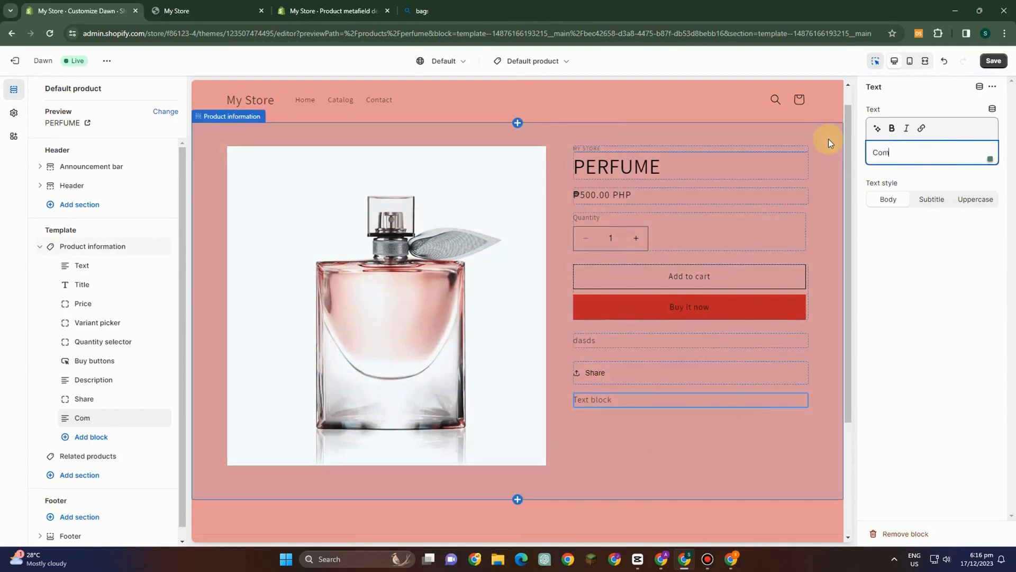
type("position")
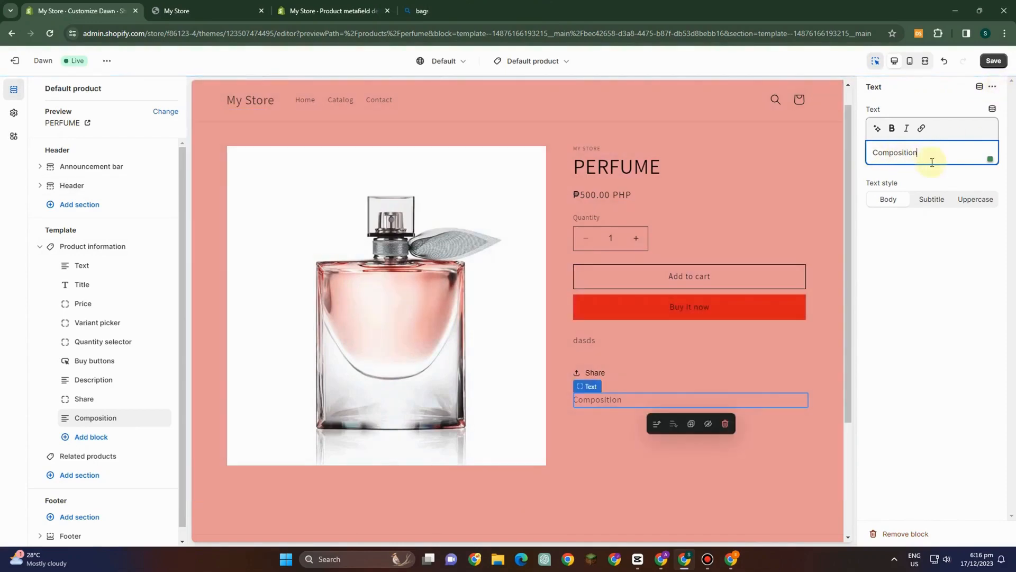
Step: Start adding a new product metafield from the dynamic sources of the Composition text block
left_click(993, 111)
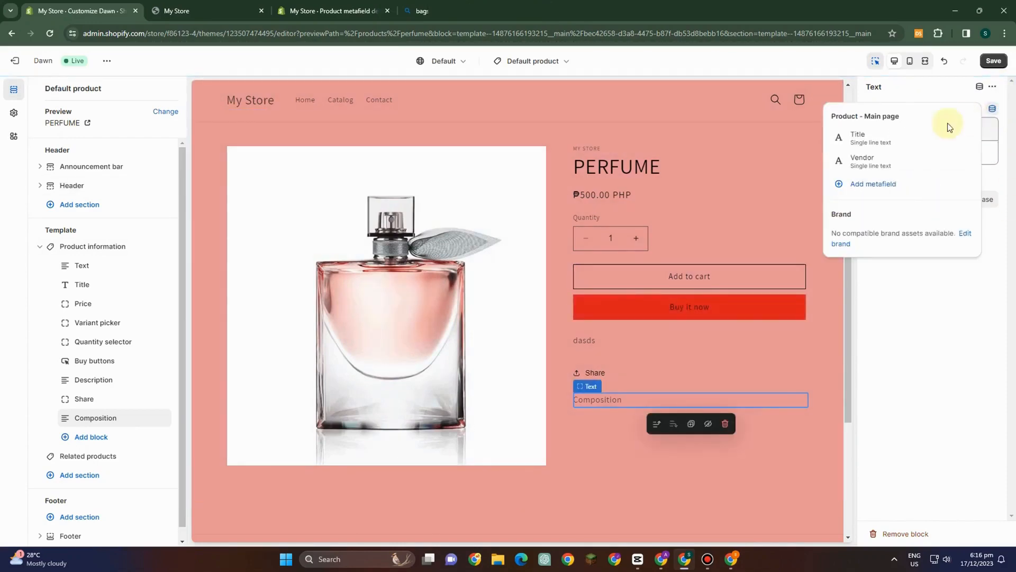
left_click(880, 185)
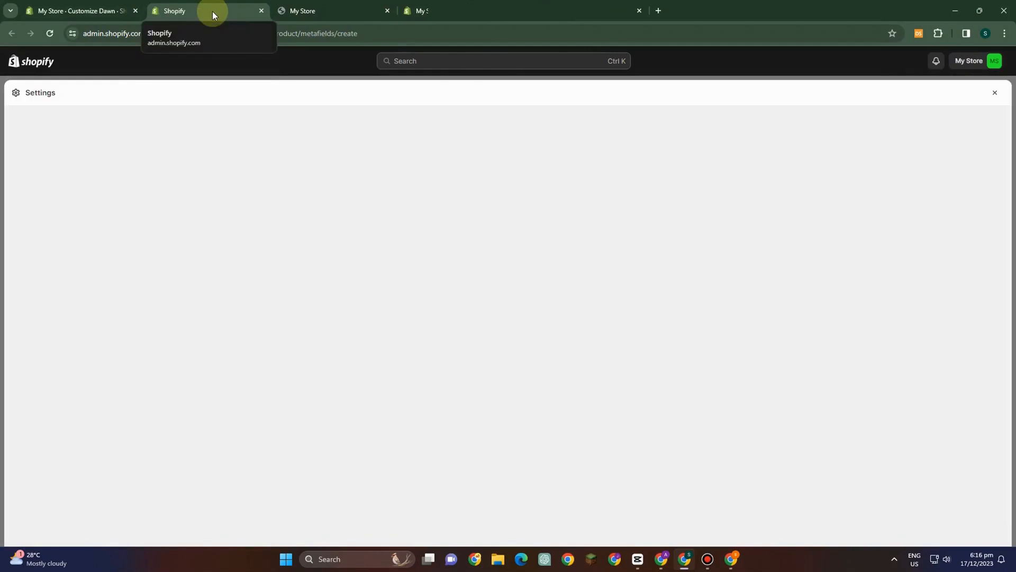
scroll(608, 465, "down", 3)
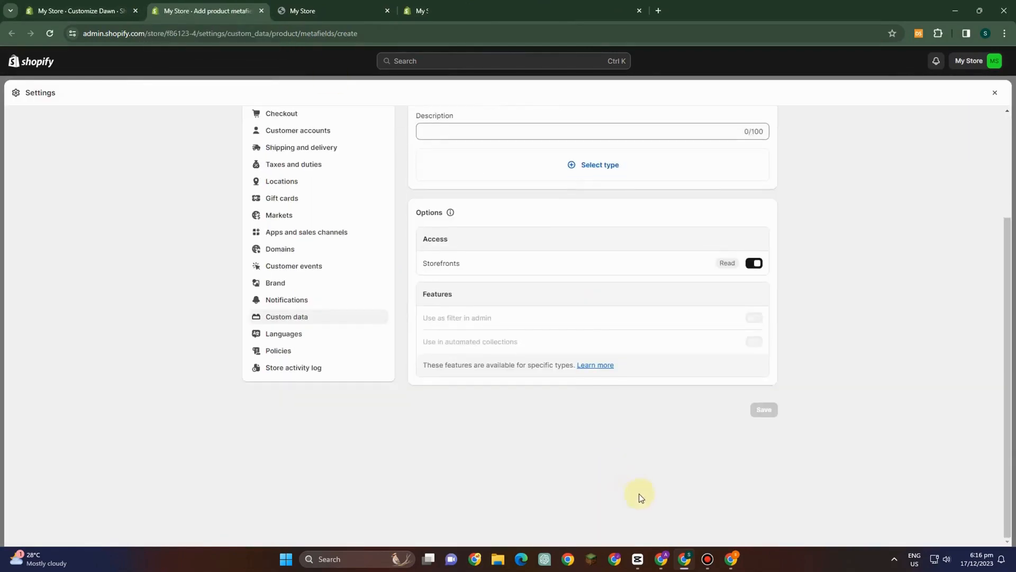
scroll(580, 329, "up", 3)
Step: Name the new product metafield definition Composition and accept it as a custom definition
left_click(447, 185)
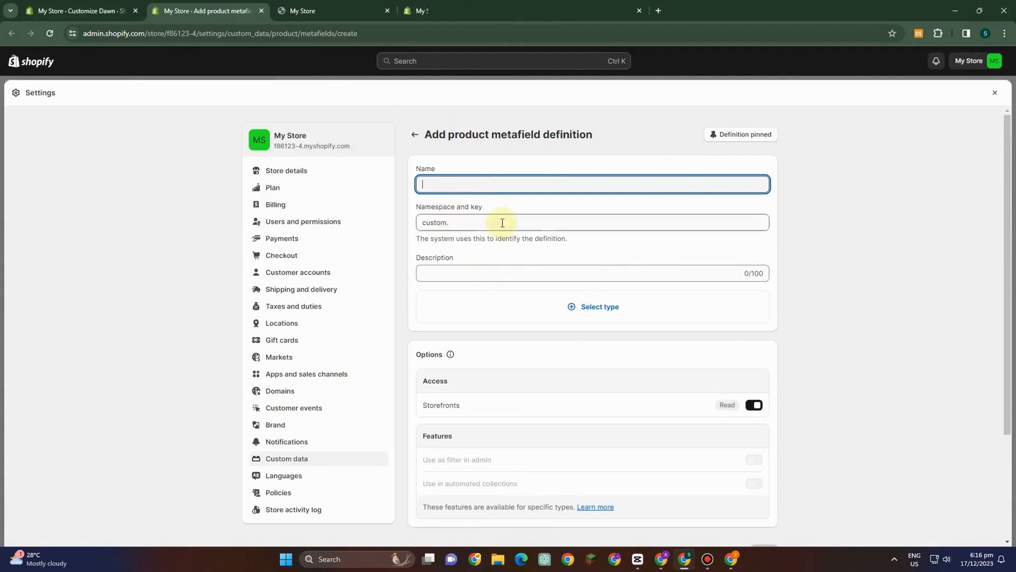
type("x")
key("BackSpace")
type("Com")
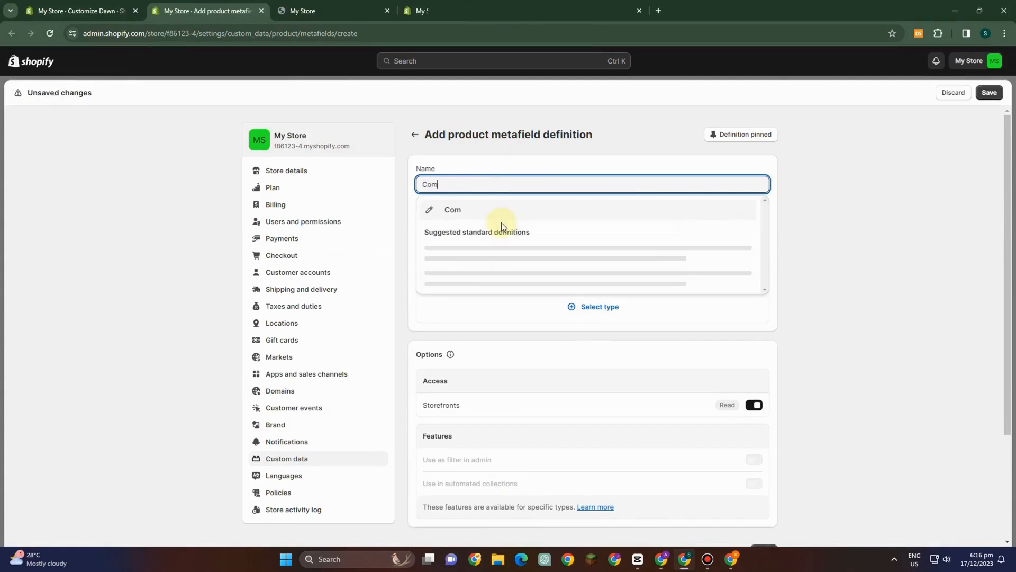
type("pos")
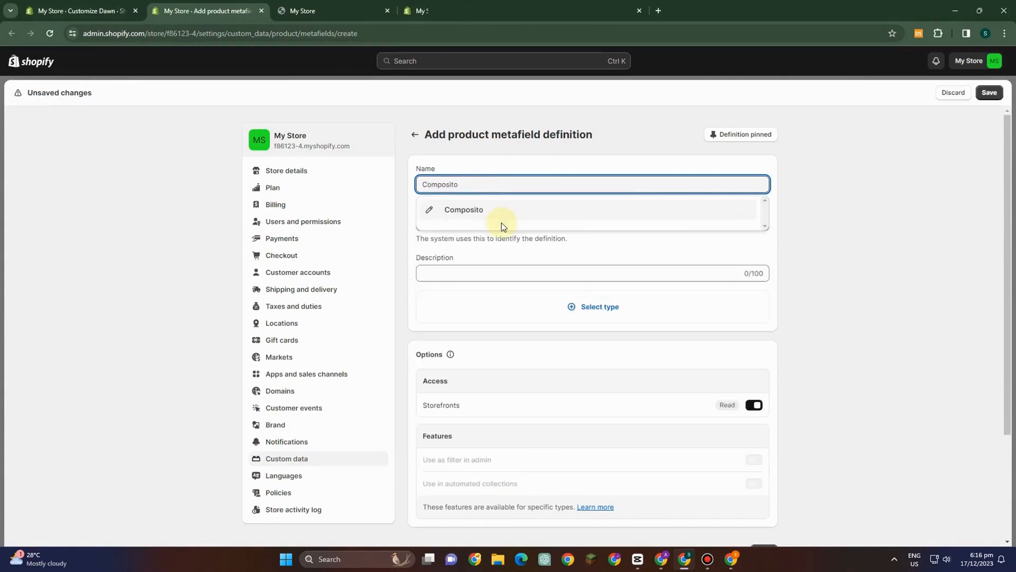
type("ition")
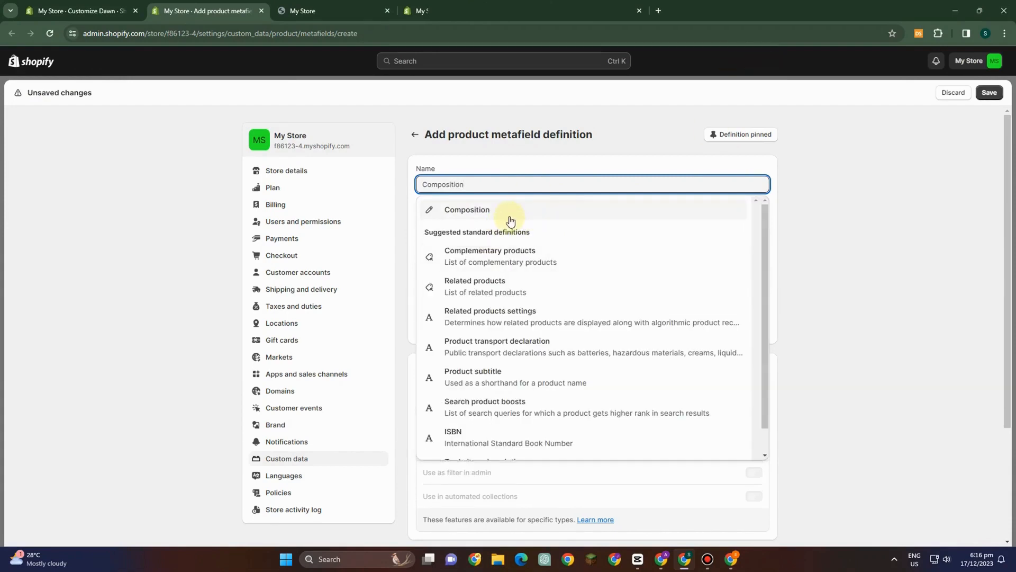
left_click(510, 220)
left_click(504, 222)
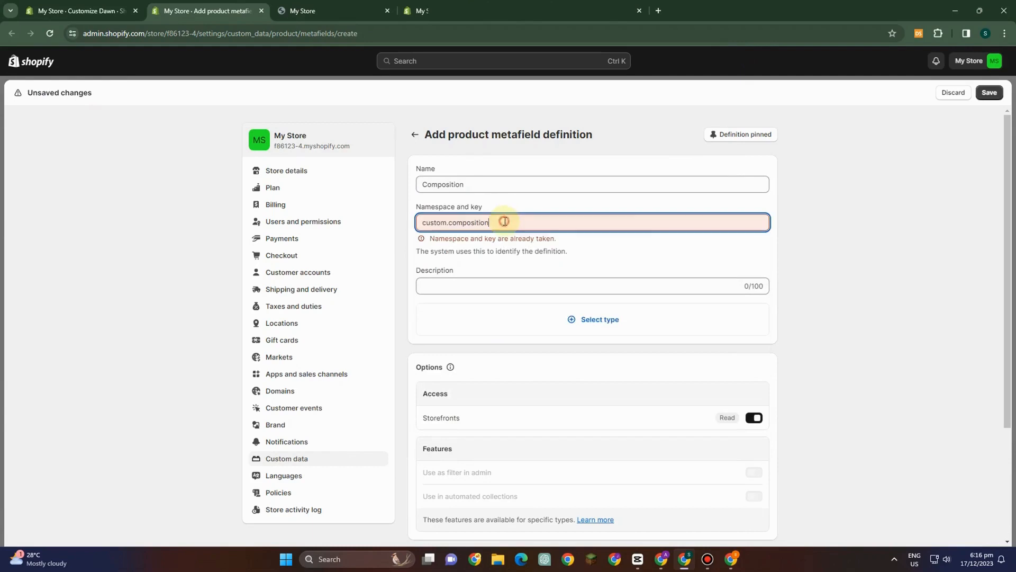
left_click_drag(505, 222, 425, 168)
key("BackSpace")
key("BackSpace")
key("BackSpace")
key("BackSpace")
key("BackSpace")
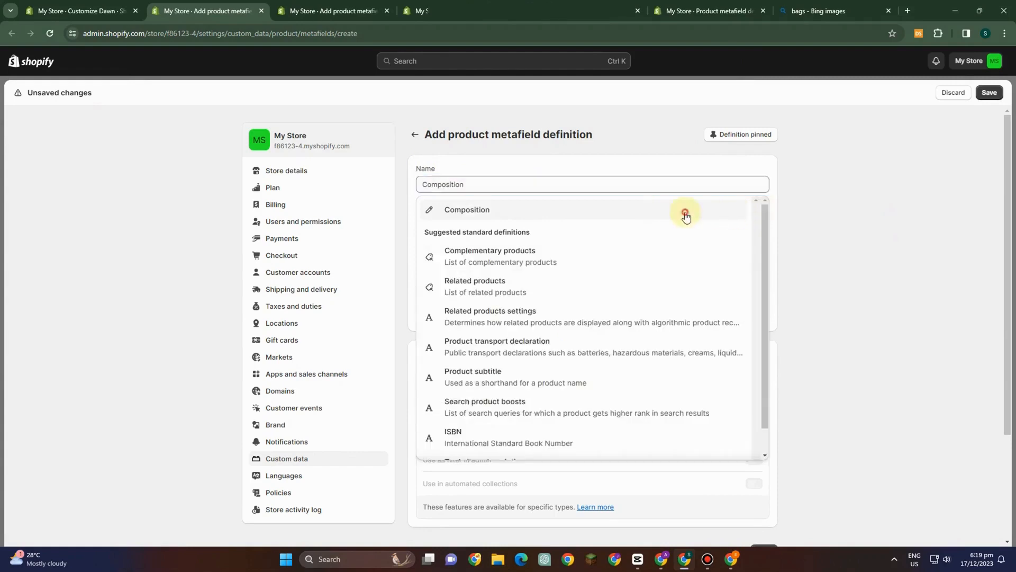
Step: Accept Composition as a custom product metafield definition and set its namespace and key to "custom.composition _123"
left_click(683, 211)
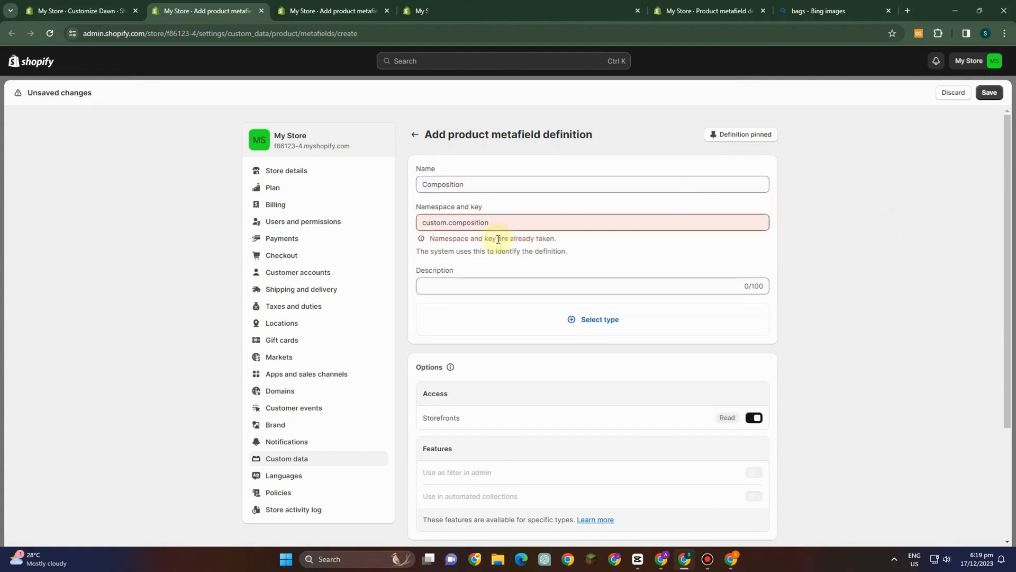
left_click(501, 229)
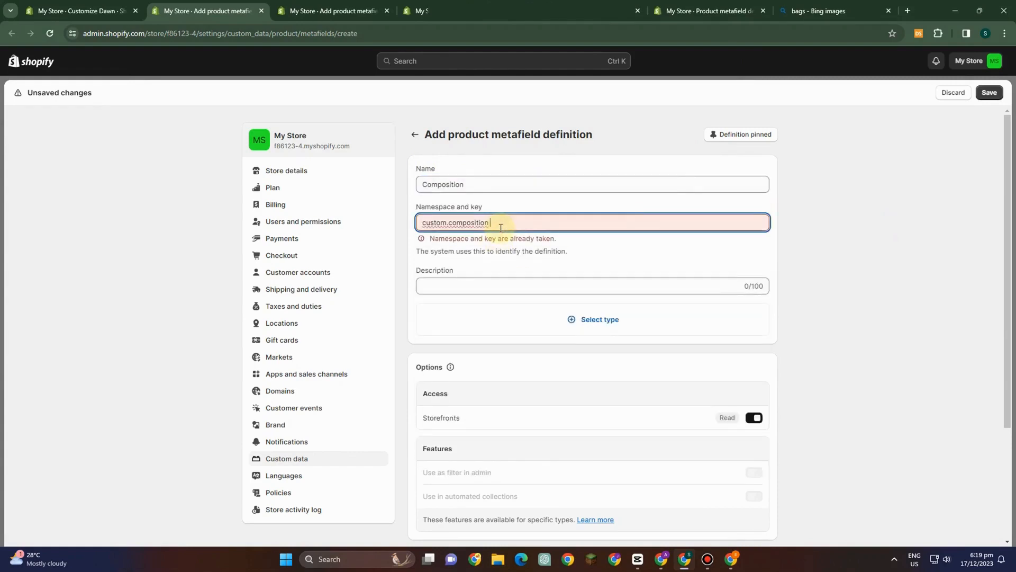
type("_123")
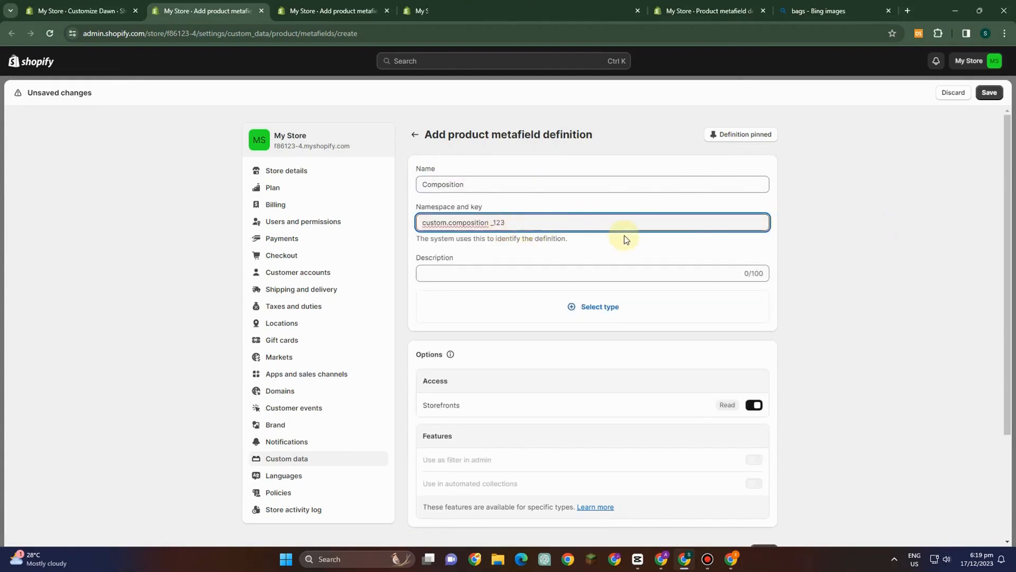
left_click(960, 261)
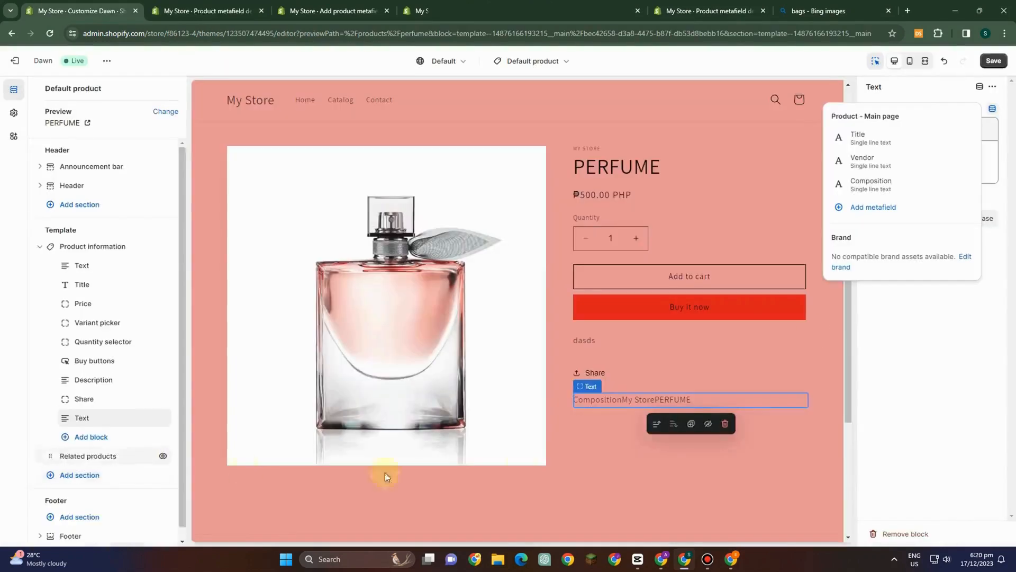
Step: Close the text block's dynamic source list, save the default product template, and reload the theme editor
left_click(992, 390)
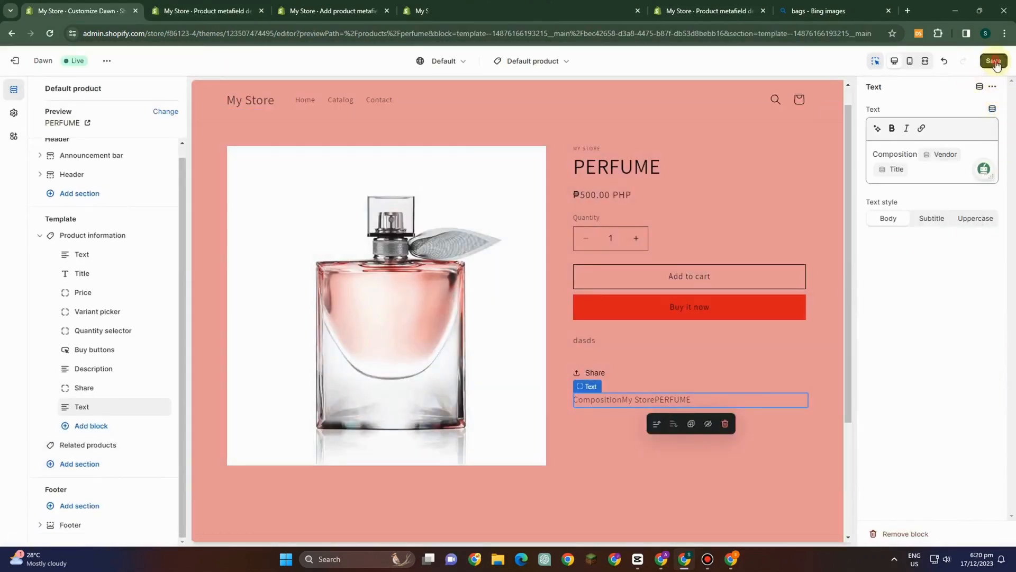
left_click(996, 62)
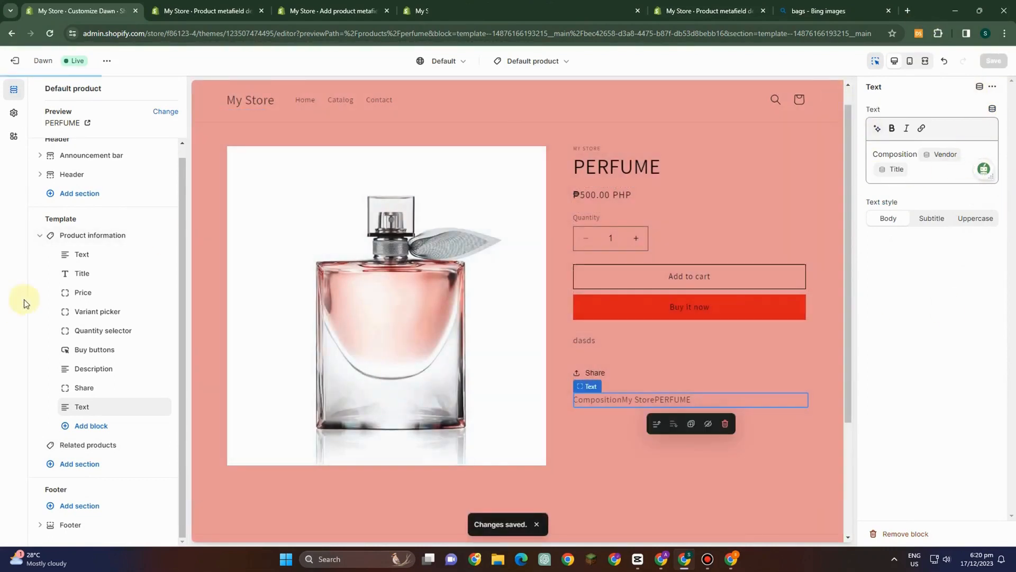
scroll(127, 323, "up", 1)
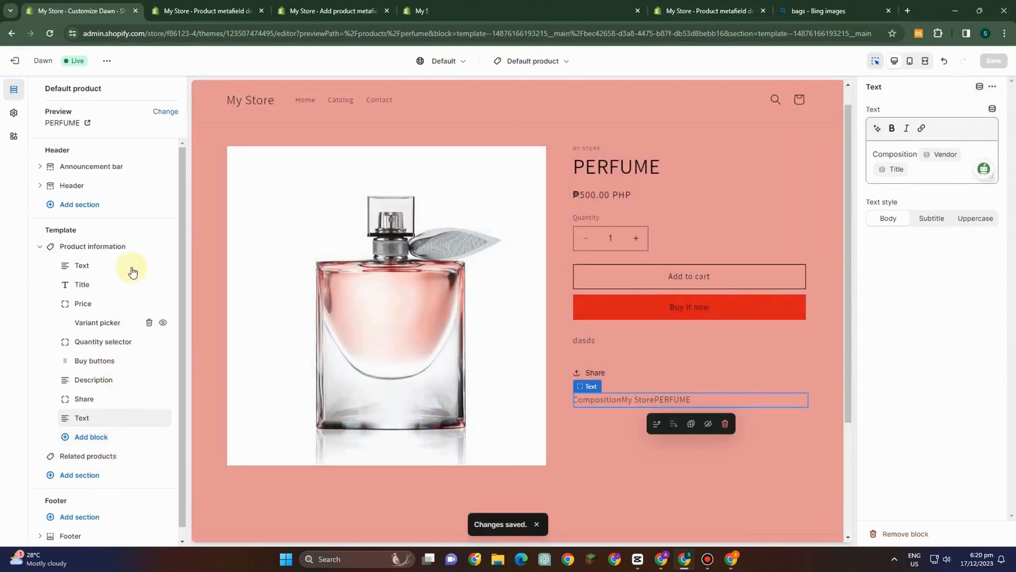
left_click(49, 34)
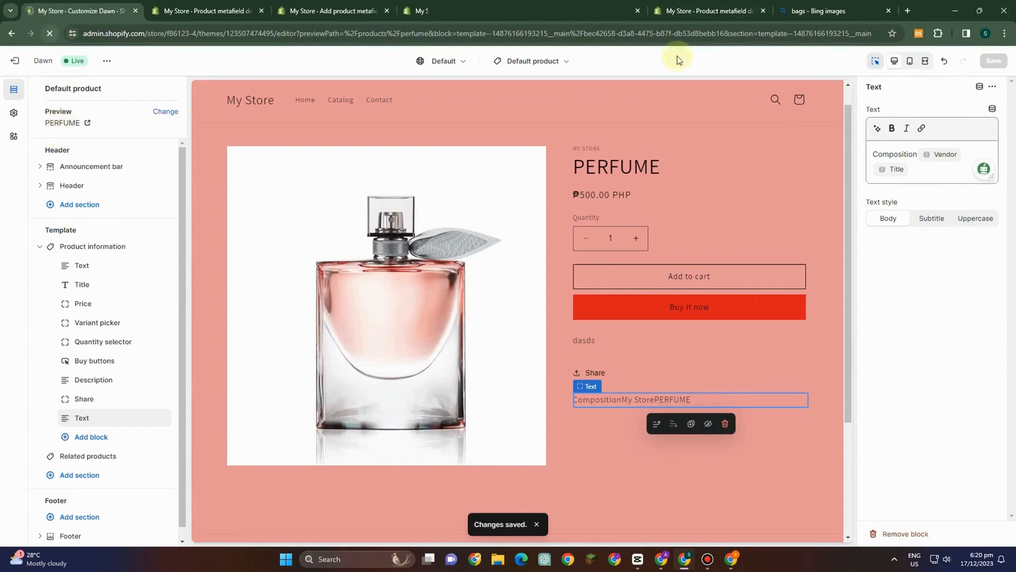